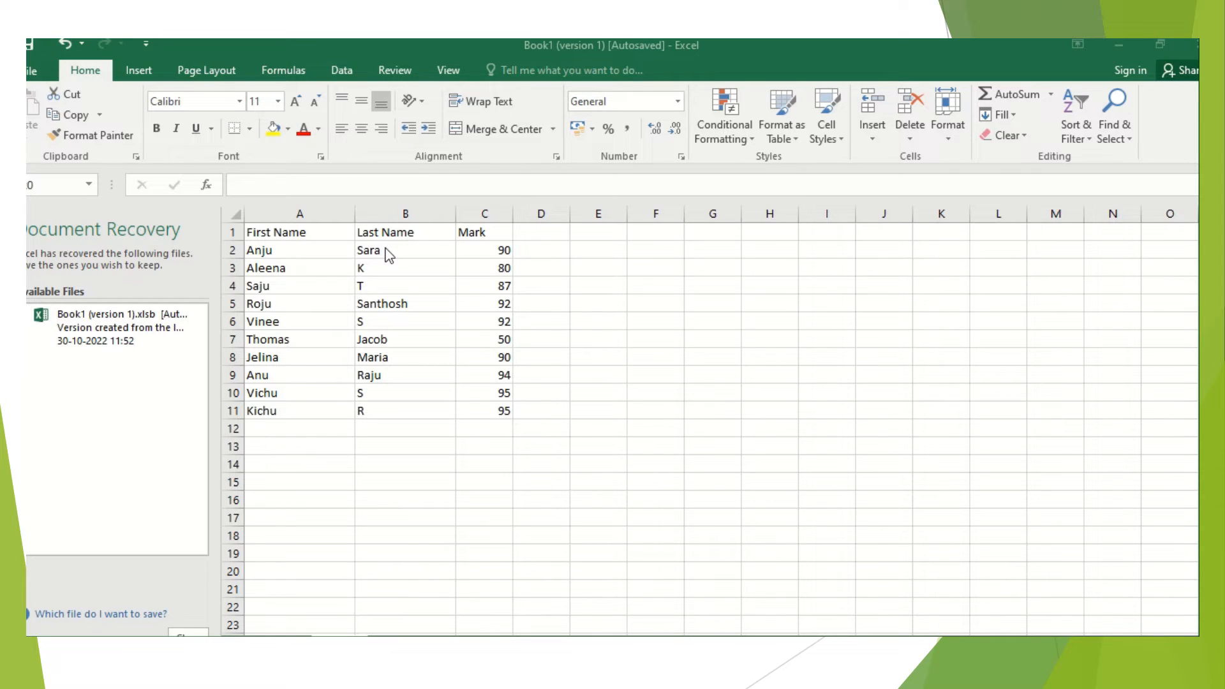
Insert a blank column between the First Name and Last Name columns and widen it to hold full names
{"action": "left_click", "coordinate": [384, 223]}
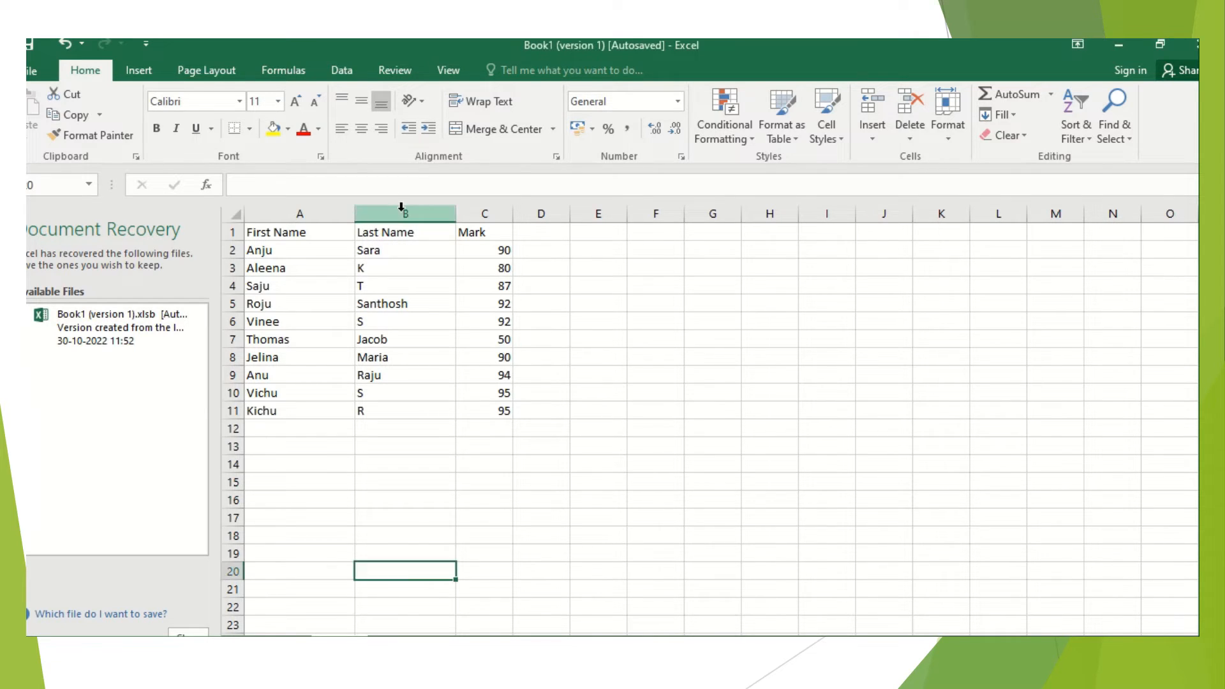
{"action": "left_click", "coordinate": [401, 207]}
{"action": "right_click", "coordinate": [402, 217]}
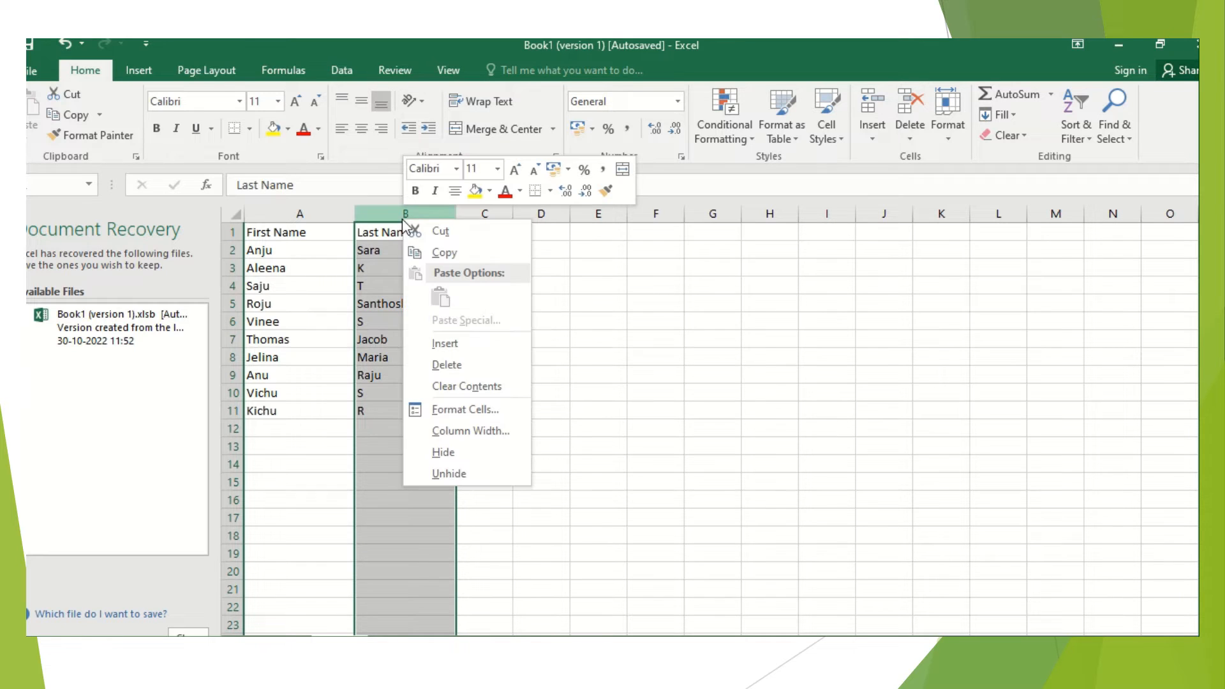
{"action": "left_click", "coordinate": [447, 345]}
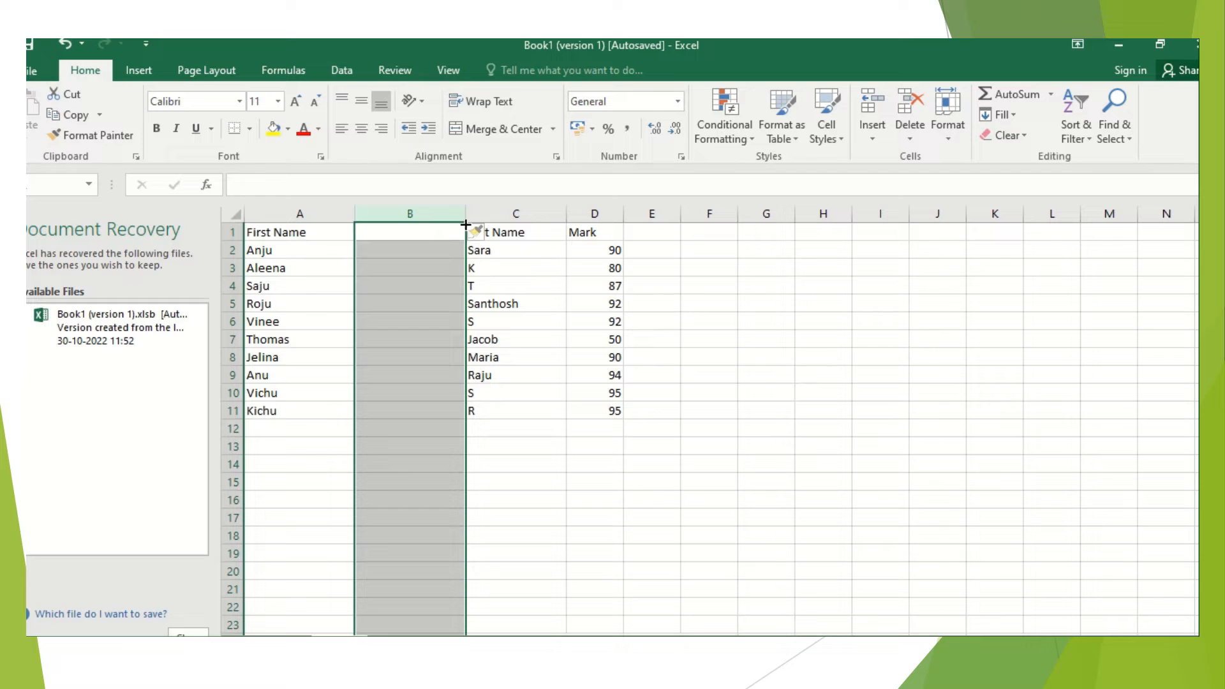
{"action": "left_click_drag", "start_coordinate": [466, 220], "coordinate": [538, 236]}
Enter =CONCATENATE(A2," ",C2) in cell B2 to join the first and last name with a space
{"action": "left_click", "coordinate": [428, 250]}
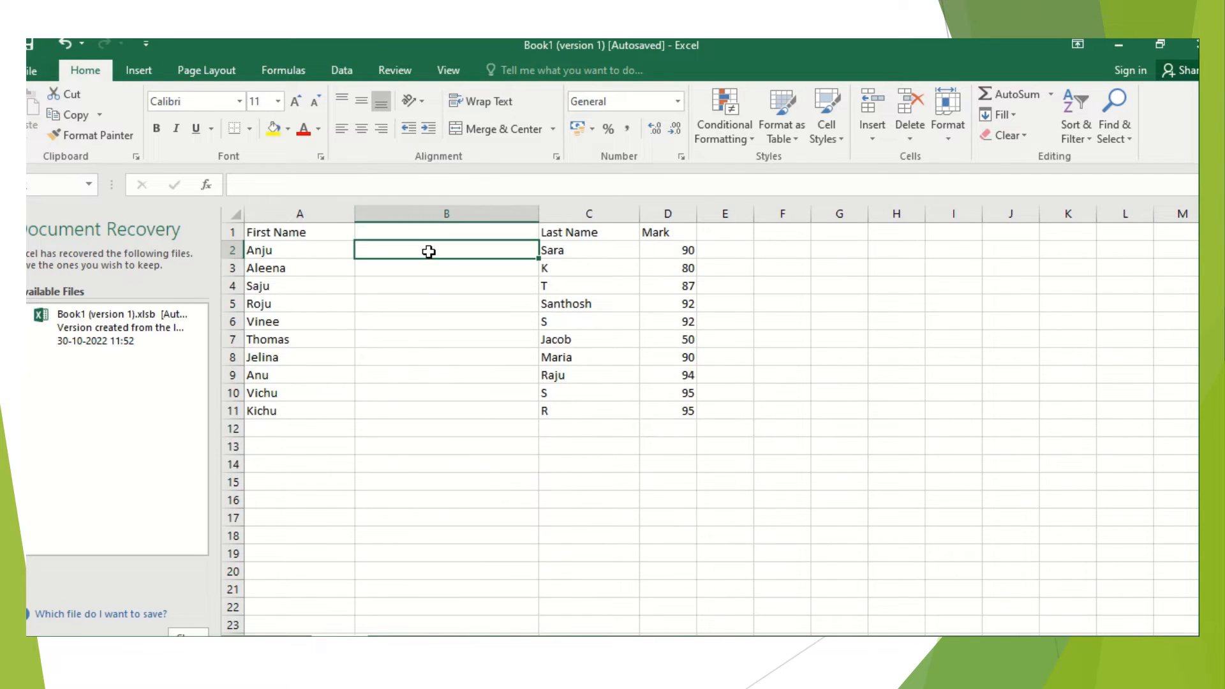
{"action": "type", "text": "=co"}
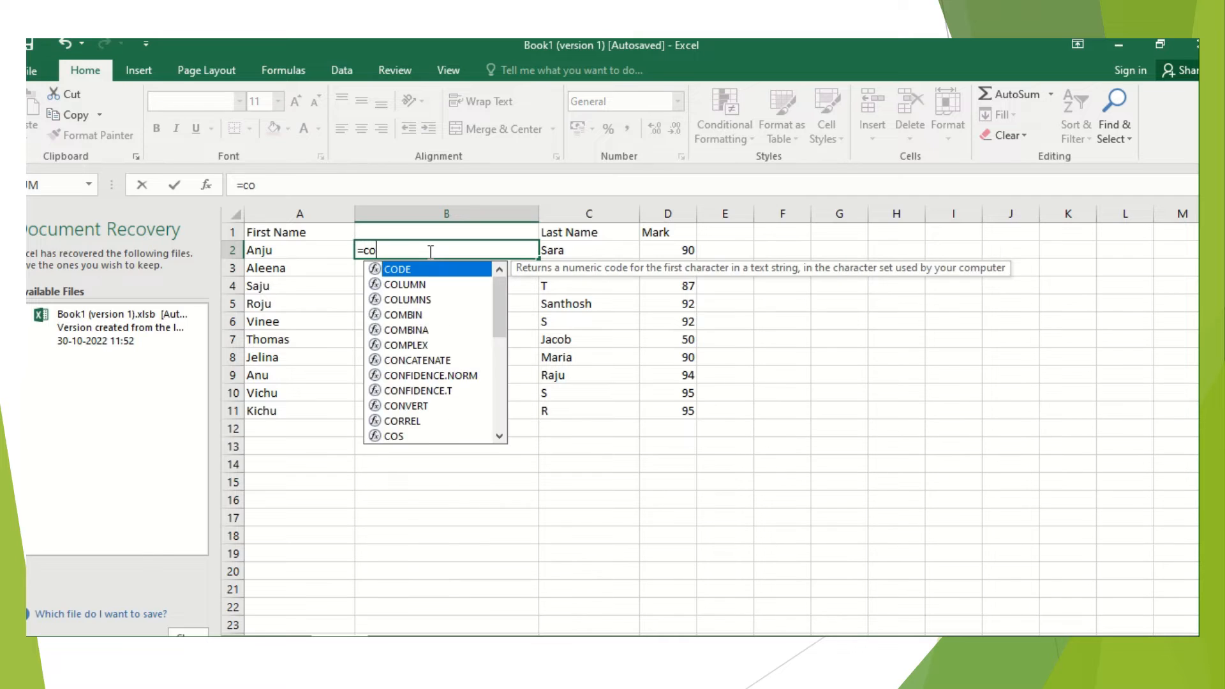
{"action": "type", "text": "ncatena"}
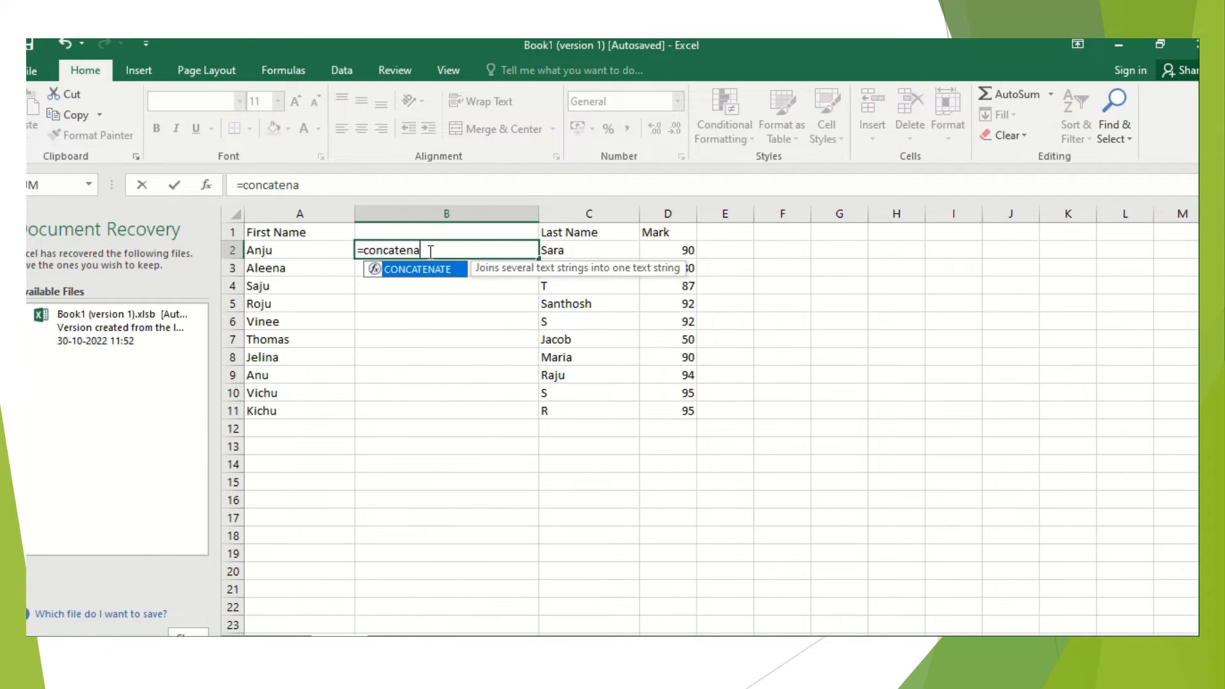
{"action": "type", "text": "te(a2"}
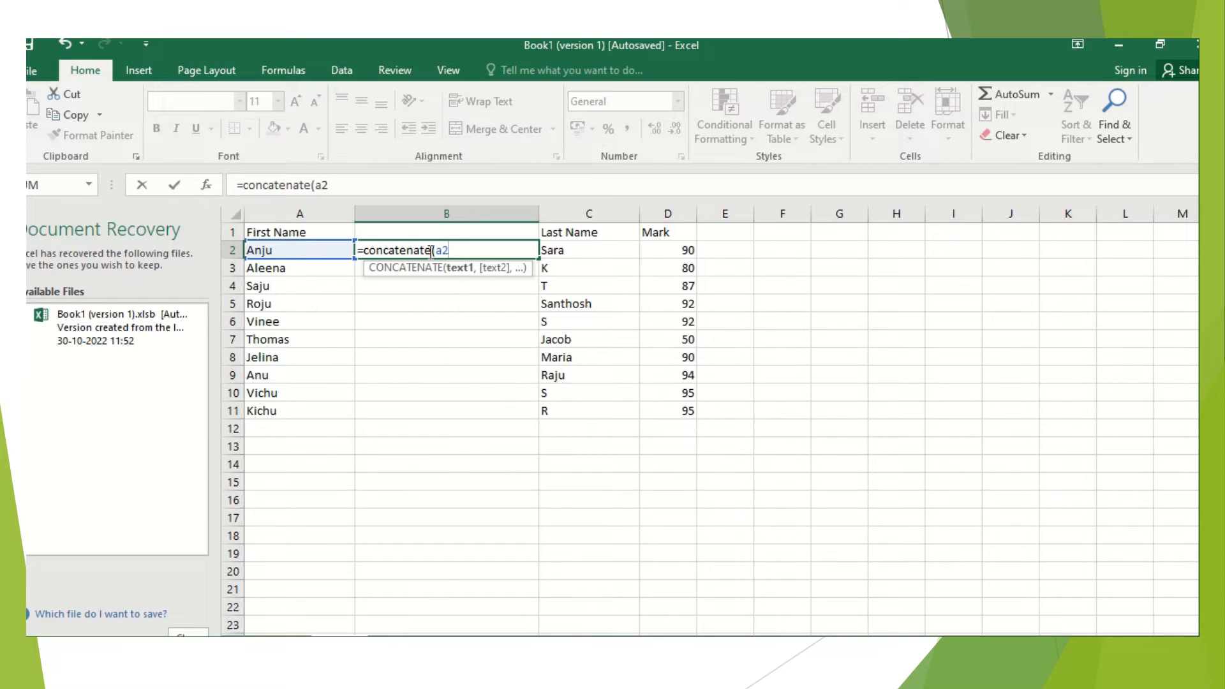
{"action": "type", "text": ",\""}
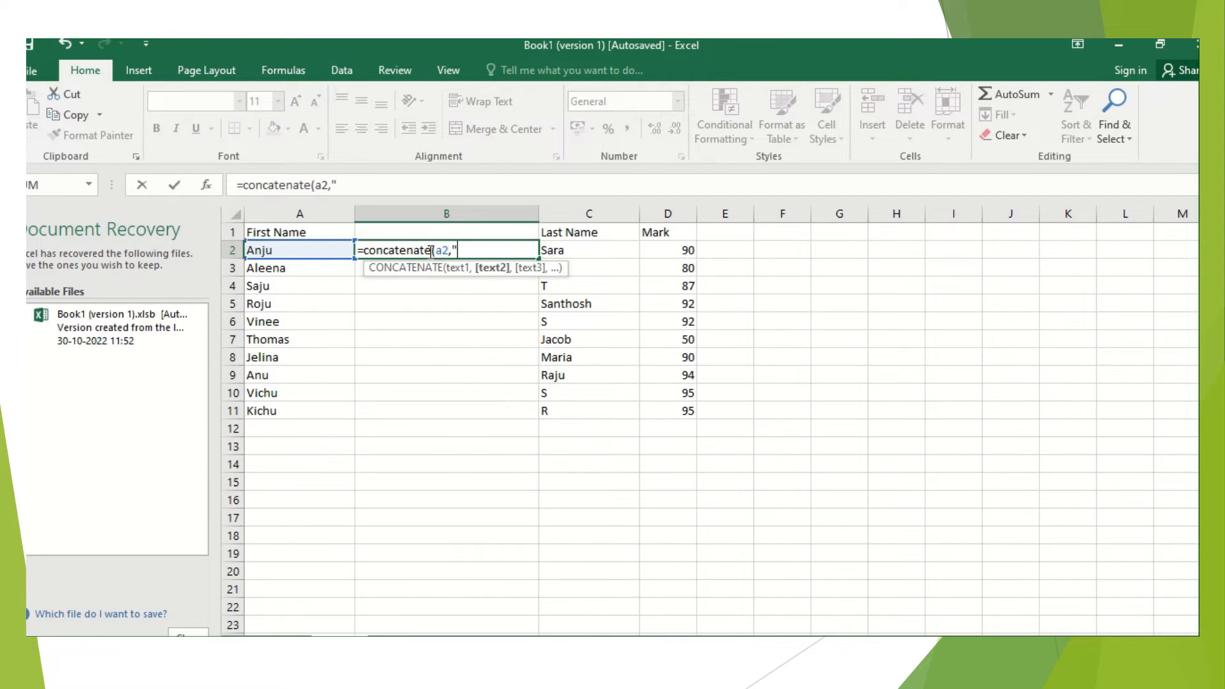
{"action": "type", "text": " \","}
{"action": "type", "text": "c"}
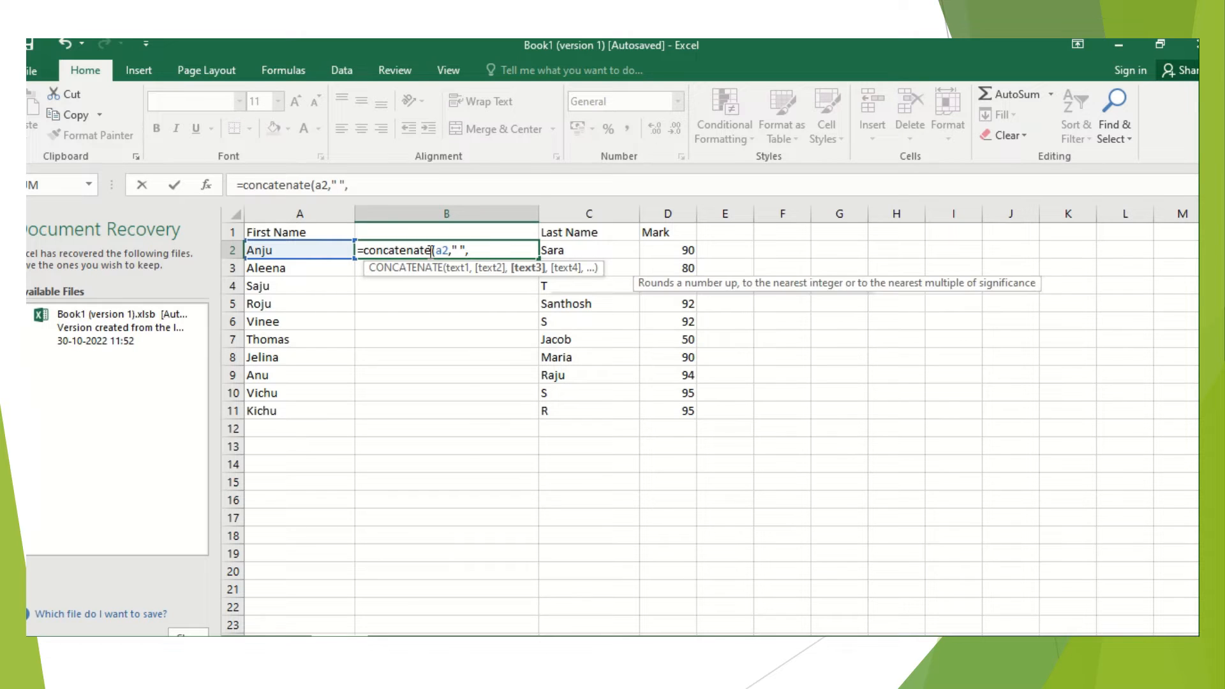
{"action": "type", "text": "2"}
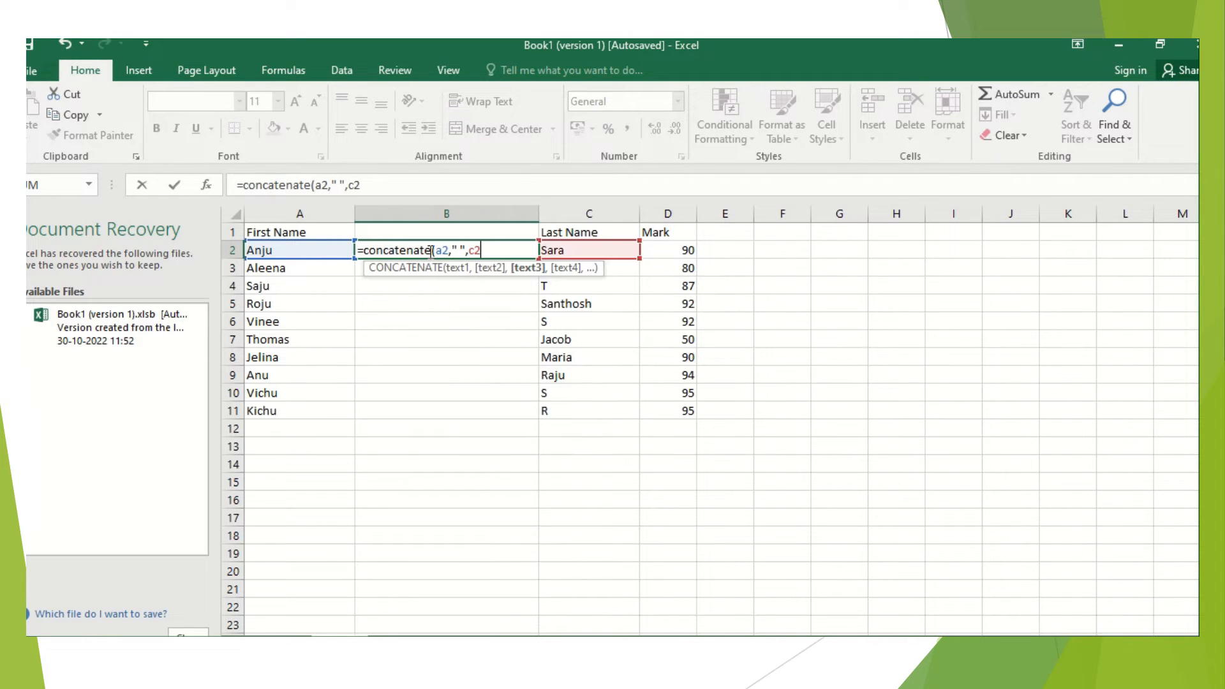
{"action": "type", "text": ")"}
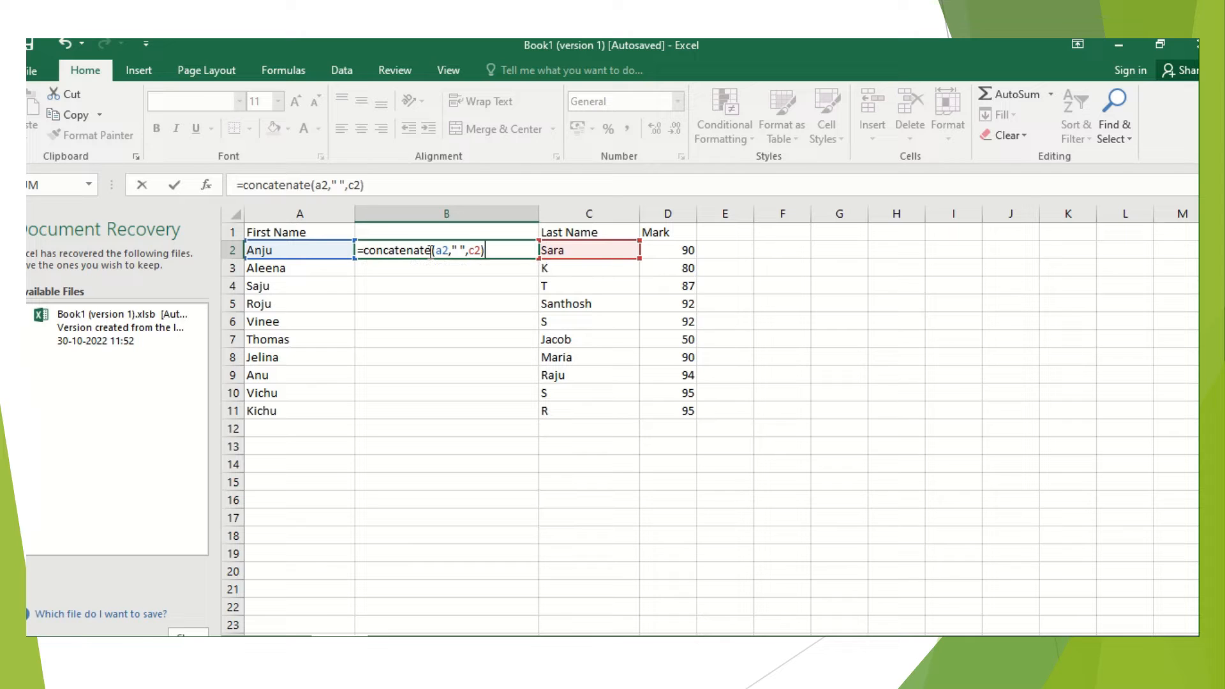
{"action": "key", "text": "Return"}
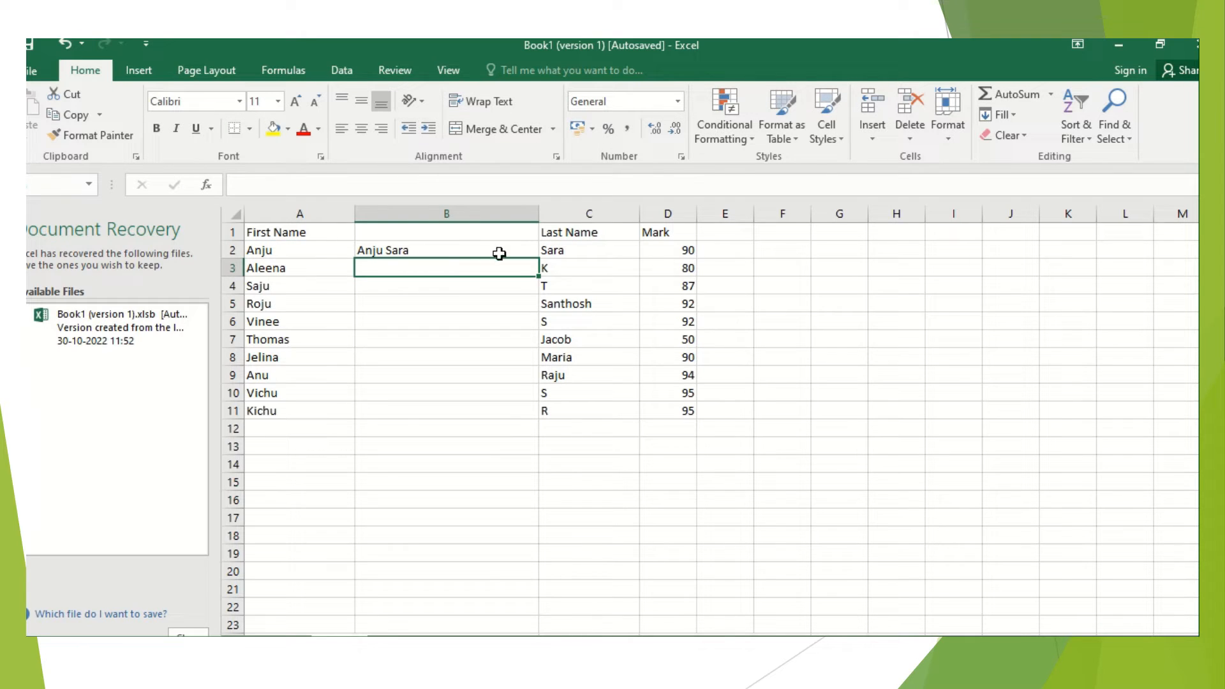
Fill the CONCATENATE formula from B2 down through B11
{"action": "left_click", "coordinate": [504, 255]}
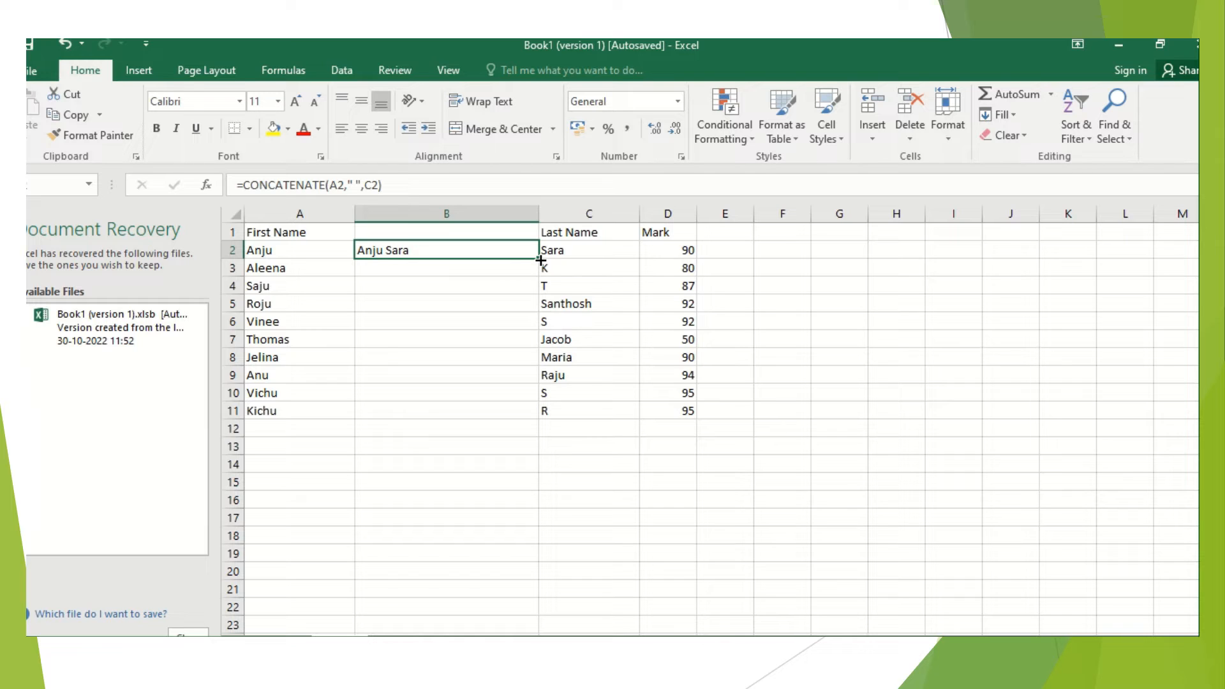
{"action": "left_click_drag", "start_coordinate": [540, 260], "coordinate": [541, 414]}
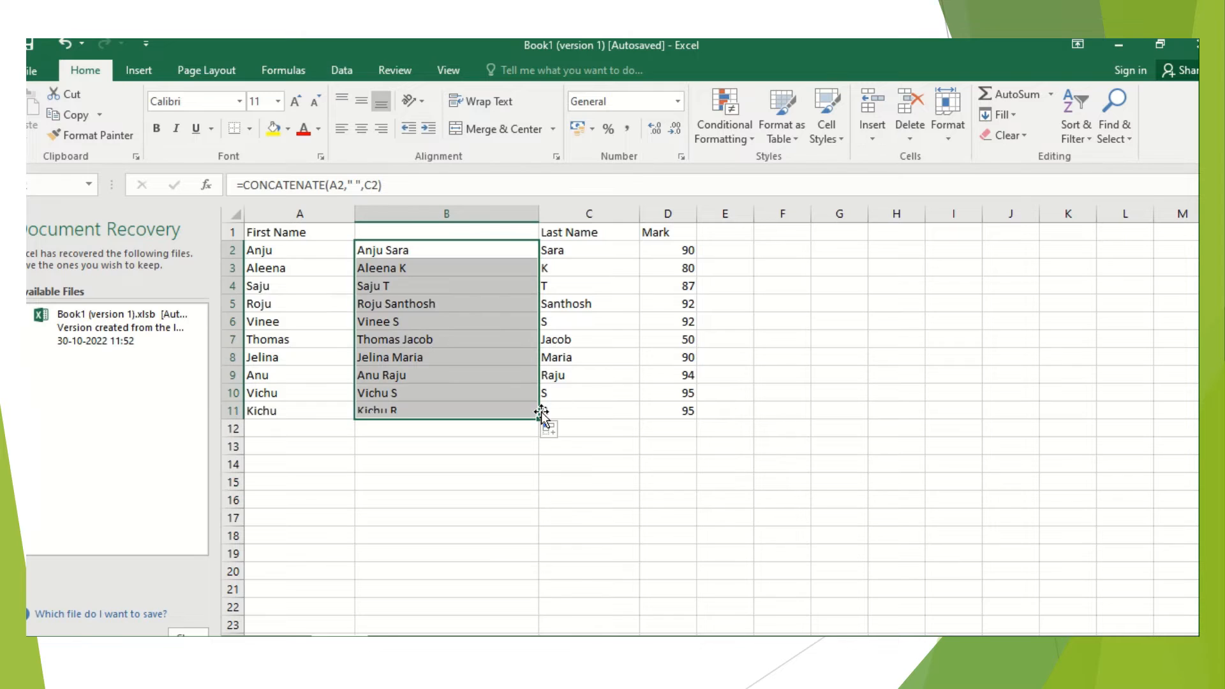
{"action": "left_click", "coordinate": [508, 442]}
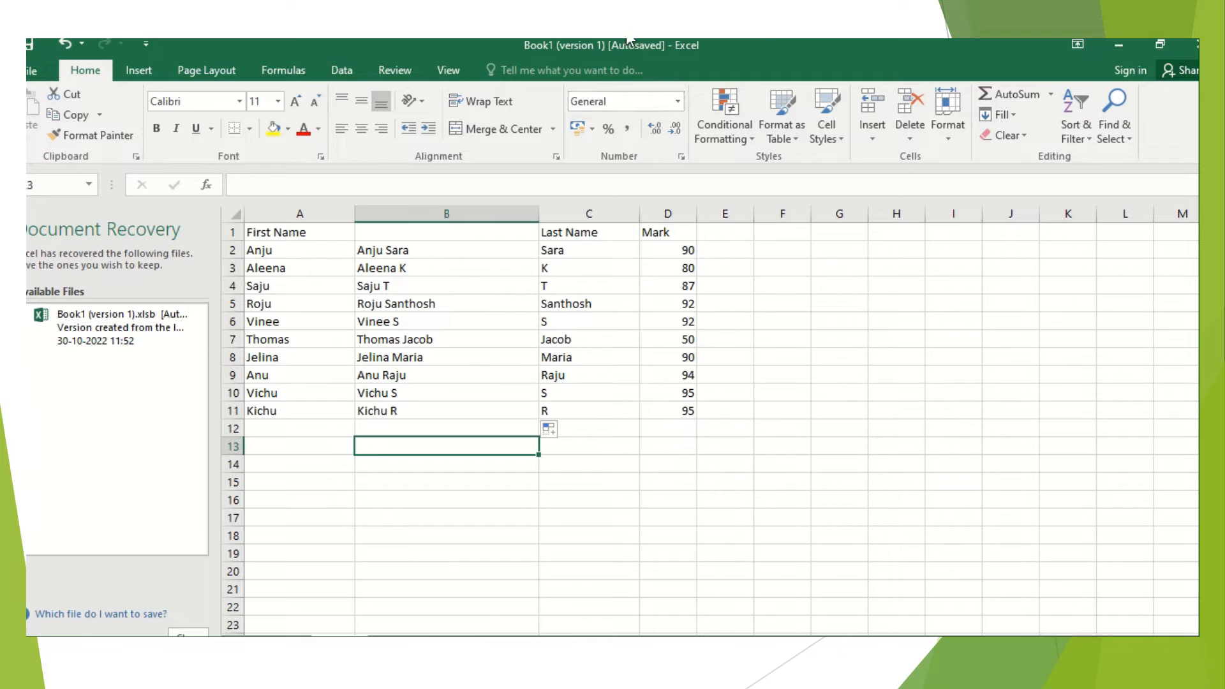
{"action": "mouse_move", "coordinate": [605, 45]}
{"action": "left_click", "coordinate": [547, 64]}
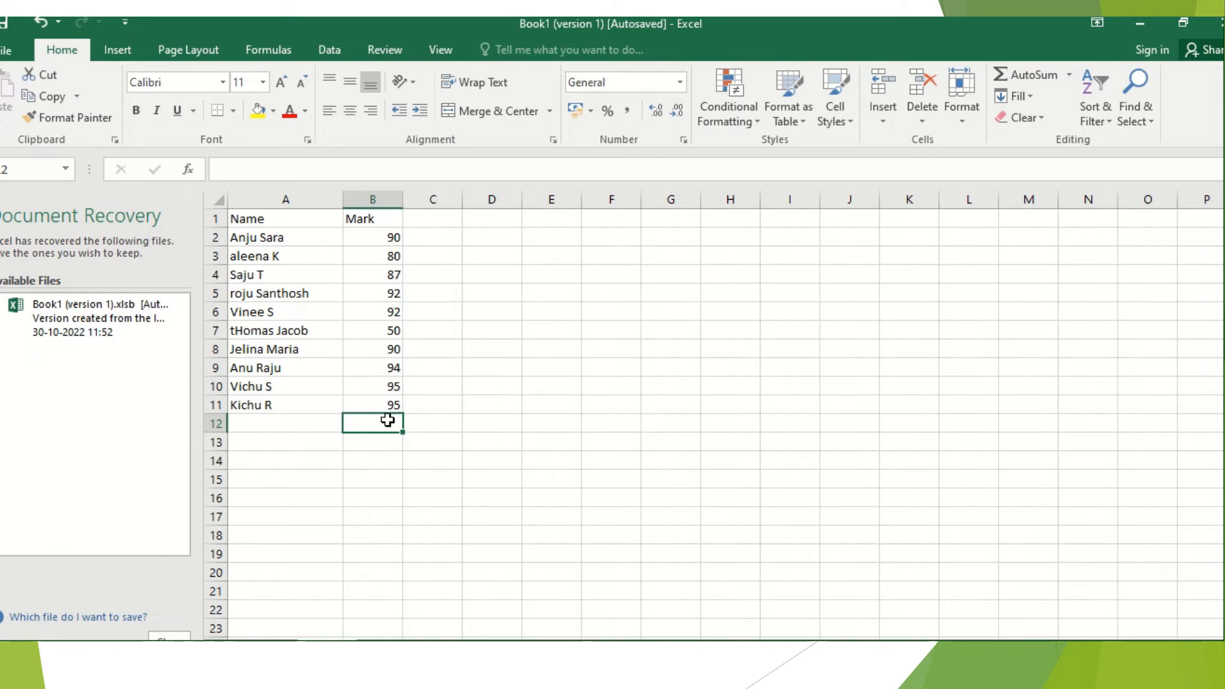
Enter =SUM(B2:B11) in cell B12 to total the marks
{"action": "type", "text": "="}
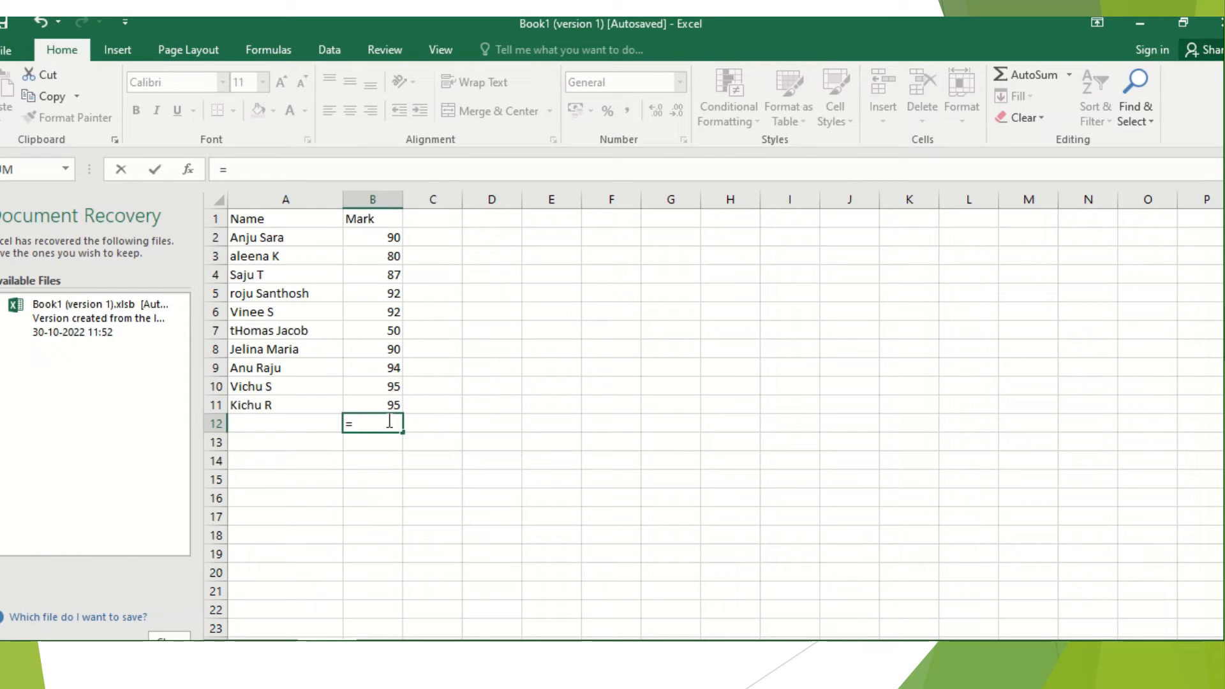
{"action": "type", "text": "sum("}
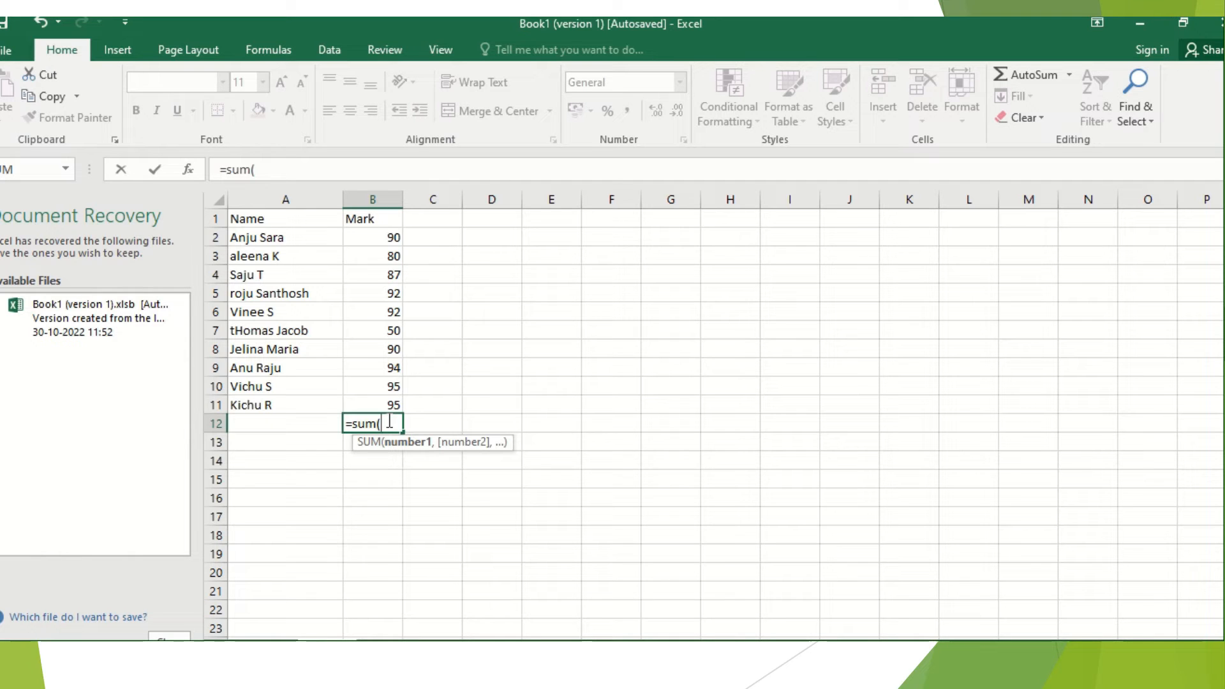
{"action": "type", "text": "b2"}
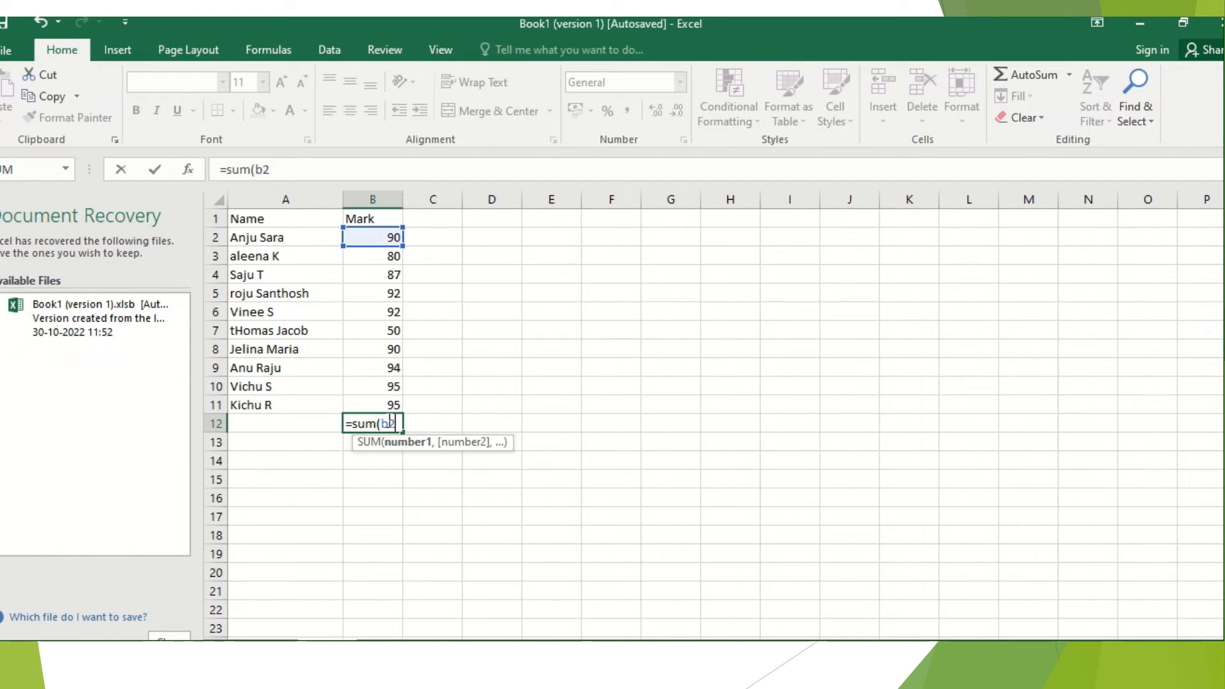
{"action": "type", "text": ":b11"}
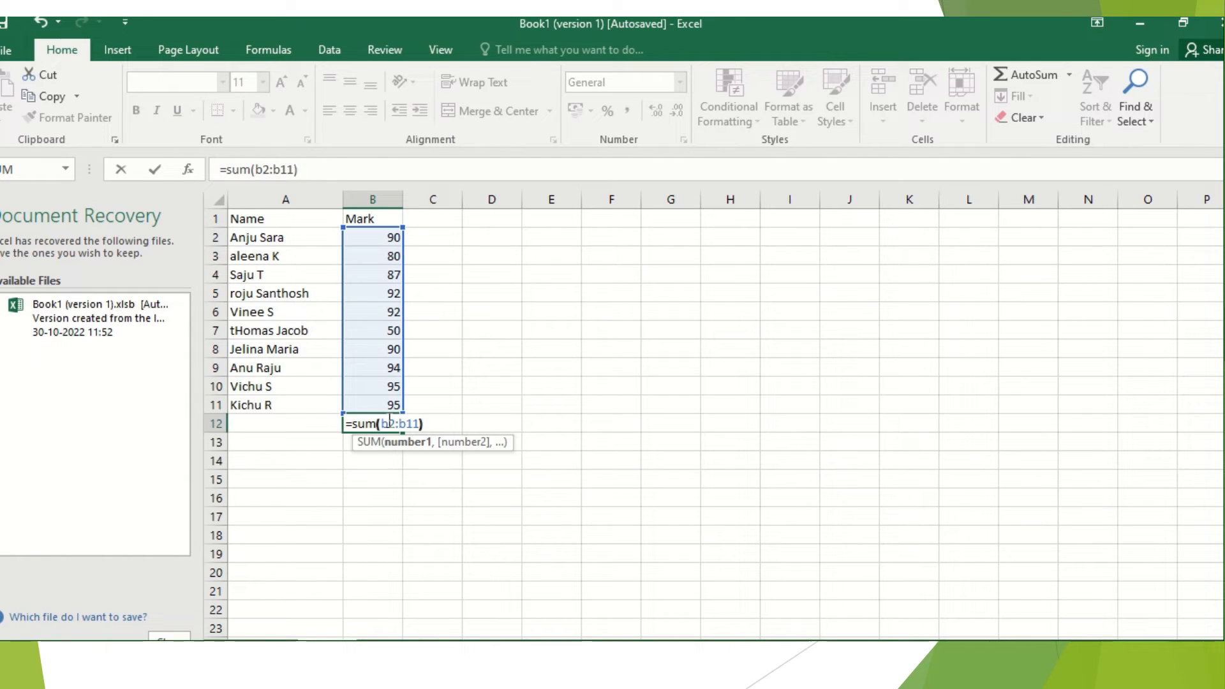
{"action": "key", "text": "Return"}
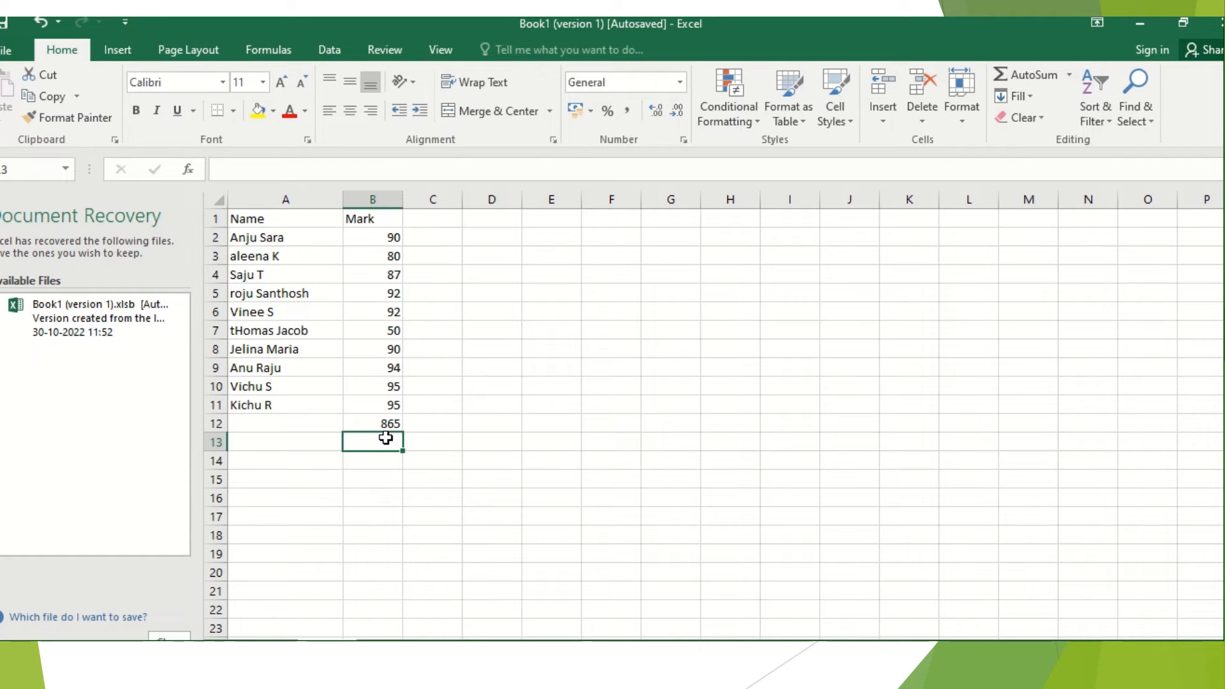
Add the numbers 50 and 125 in cell B13 with the formula =SUM(50,125)
{"action": "type", "text": "="}
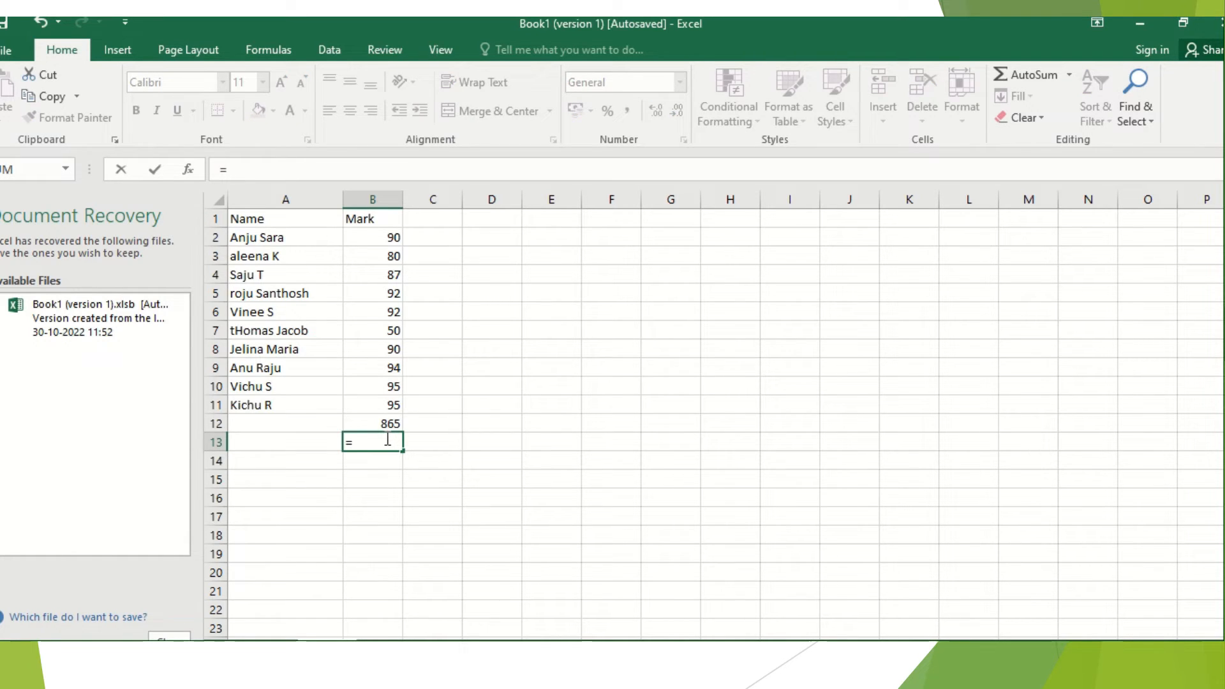
{"action": "type", "text": "su"}
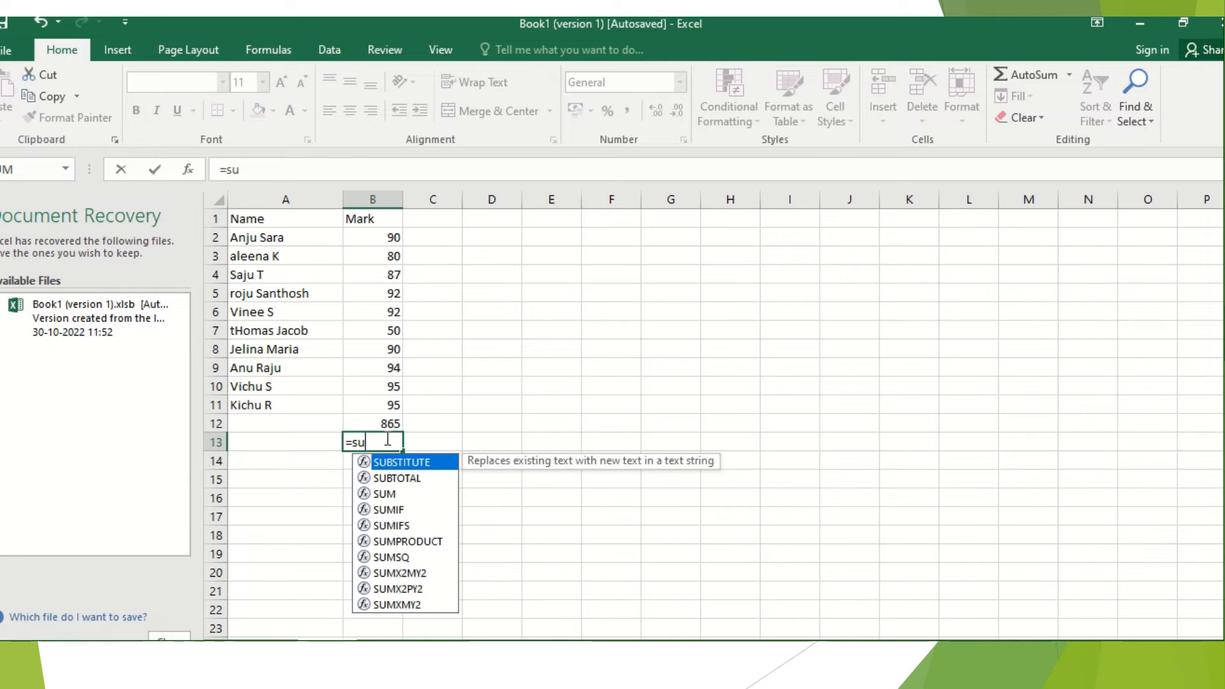
{"action": "type", "text": "m("}
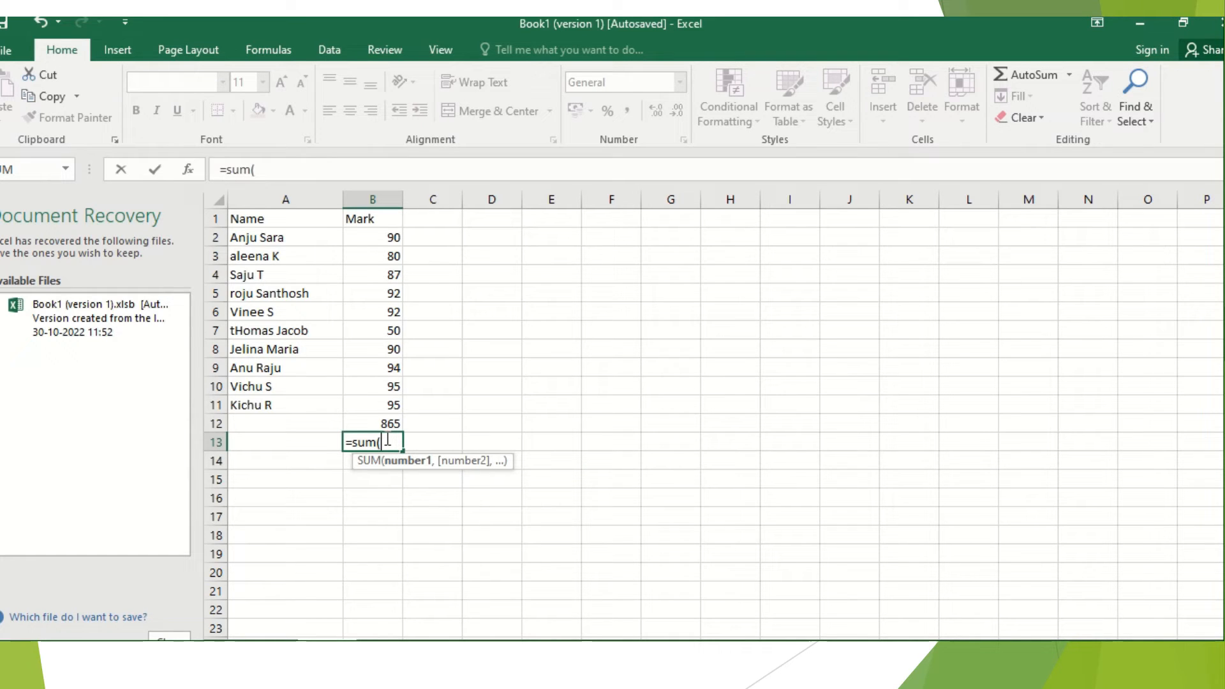
{"action": "type", "text": "50,125)"}
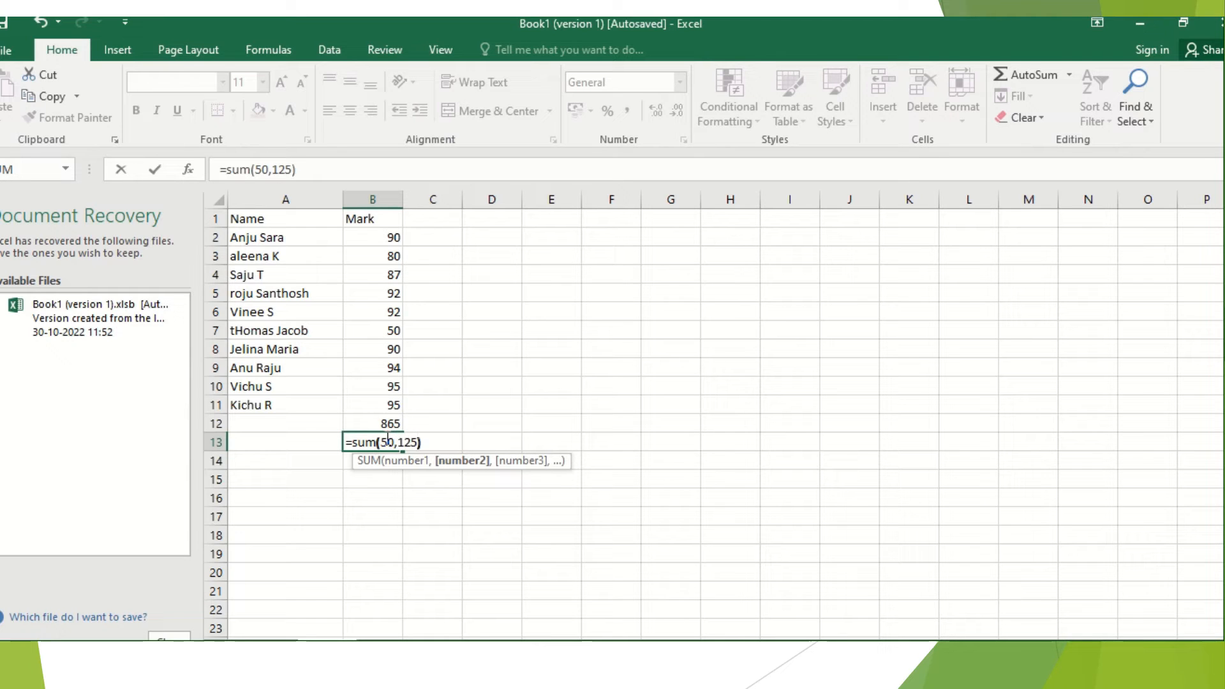
{"action": "key", "text": "Return"}
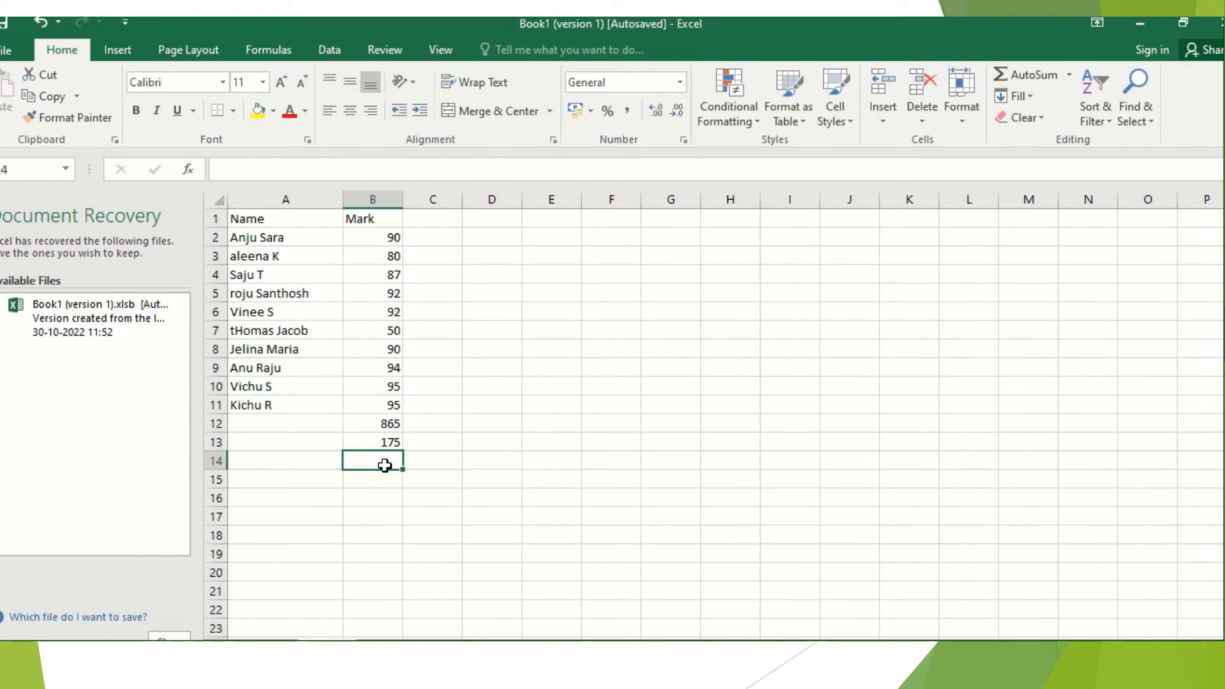
Add 50 and 125 in cell B14 using the plus operator, as =50+125
{"action": "type", "text": "="}
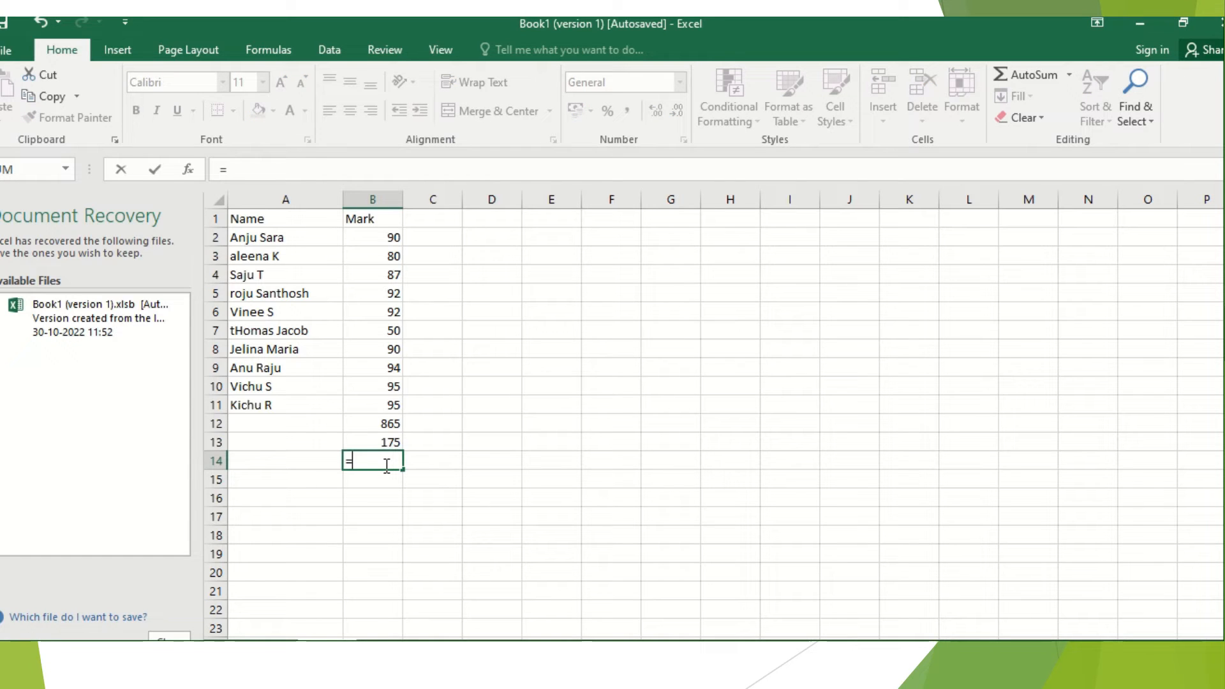
{"action": "type", "text": "50+125"}
{"action": "key", "text": "Return"}
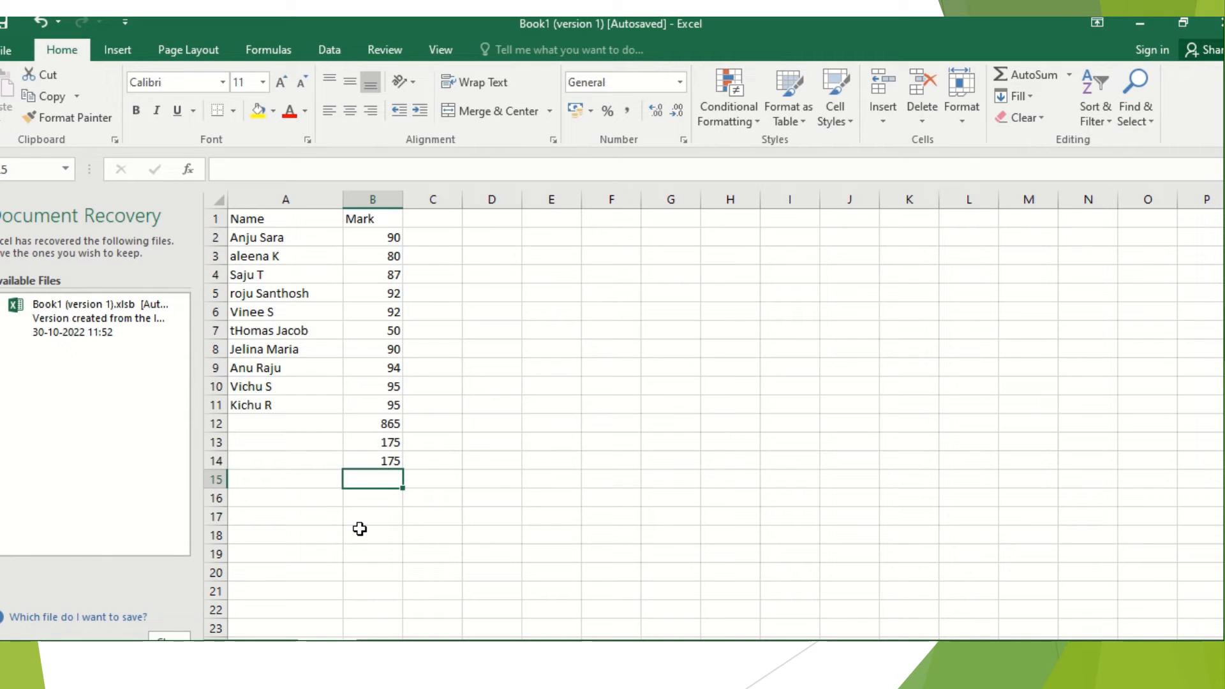
Enter =SUM(200,100,300) in cell B15 to add the three numbers
{"action": "type", "text": "=sum"}
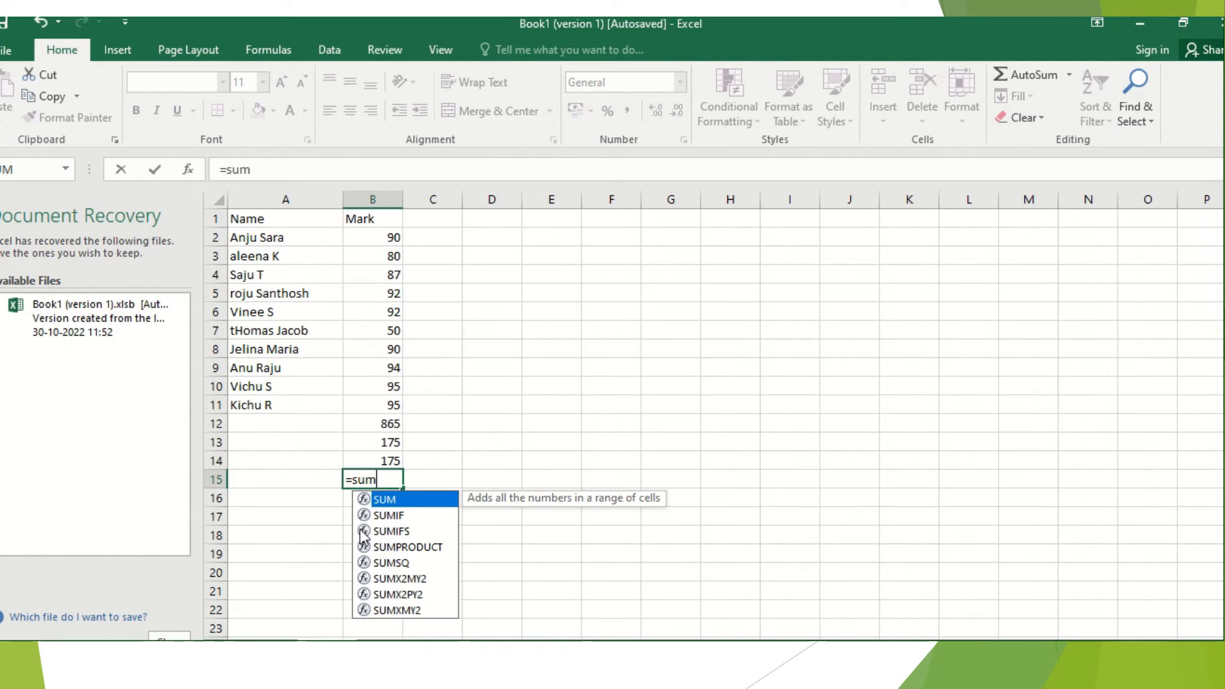
{"action": "type", "text": "(2"}
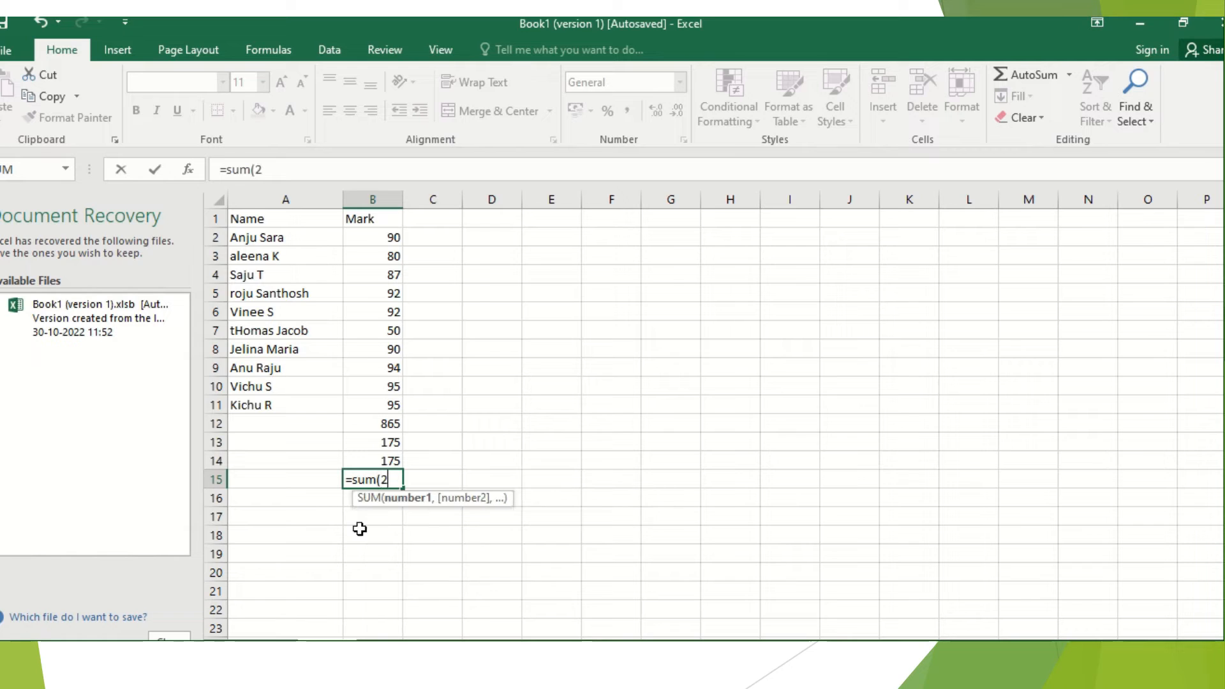
{"action": "type", "text": "00,"}
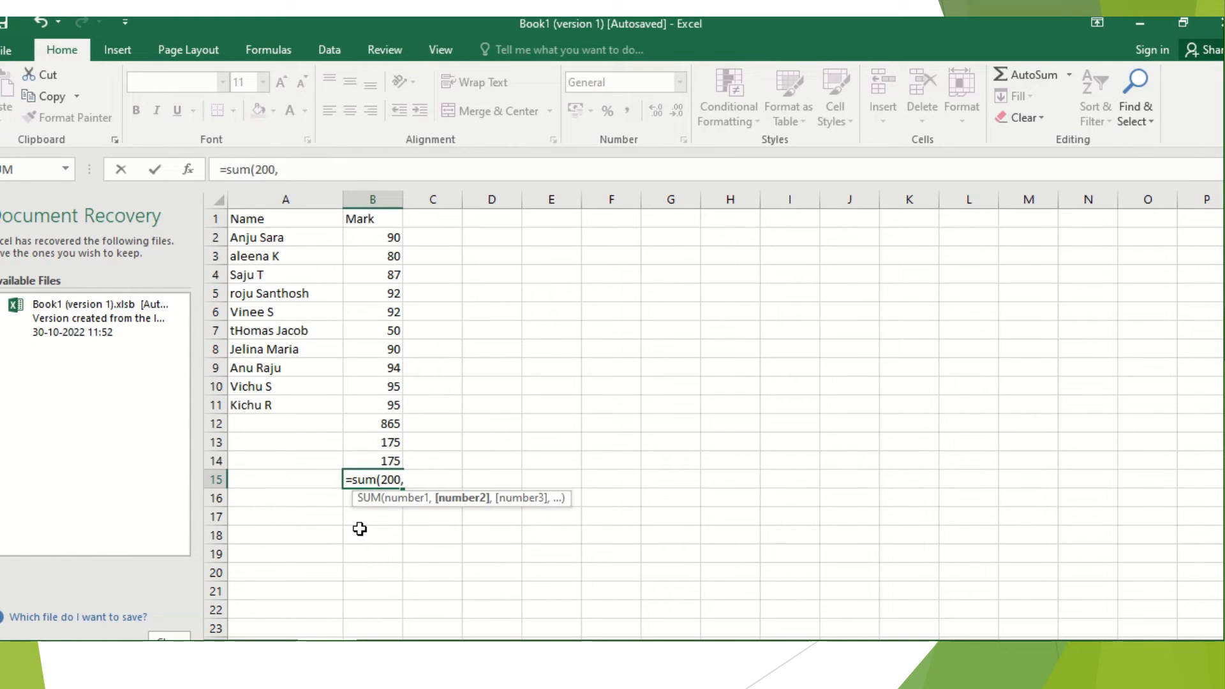
{"action": "type", "text": "100,"}
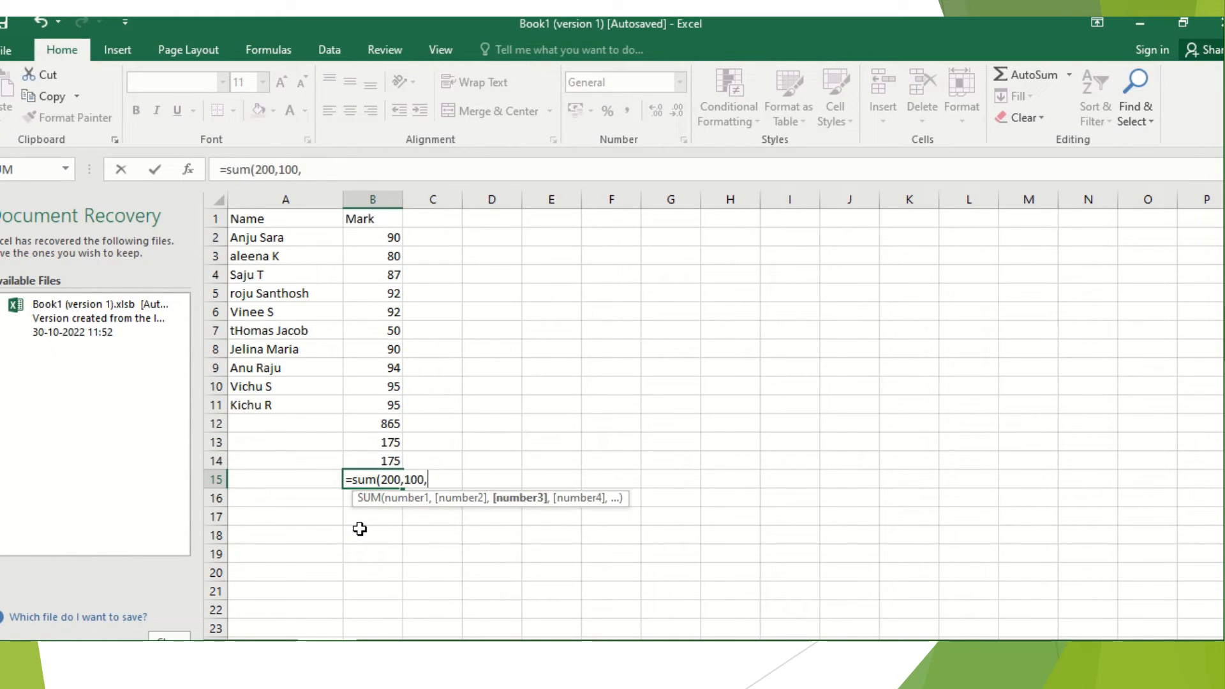
{"action": "type", "text": "300)"}
{"action": "key", "text": "Return"}
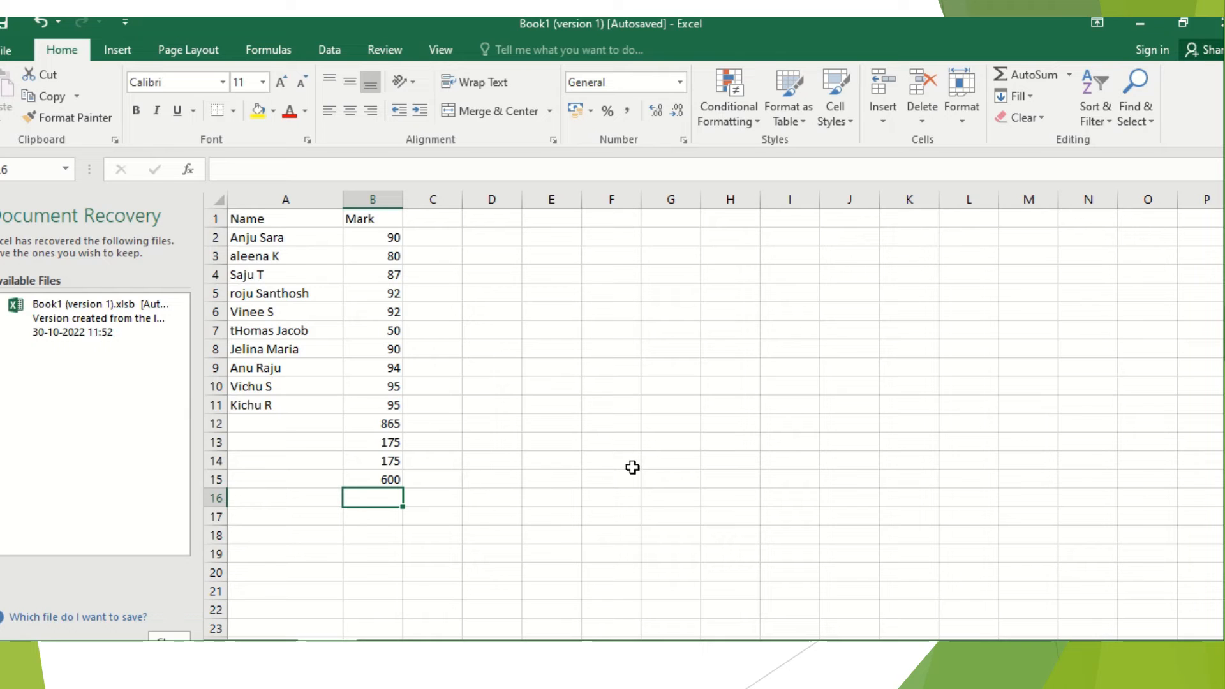
{"action": "left_click", "coordinate": [543, 44]}
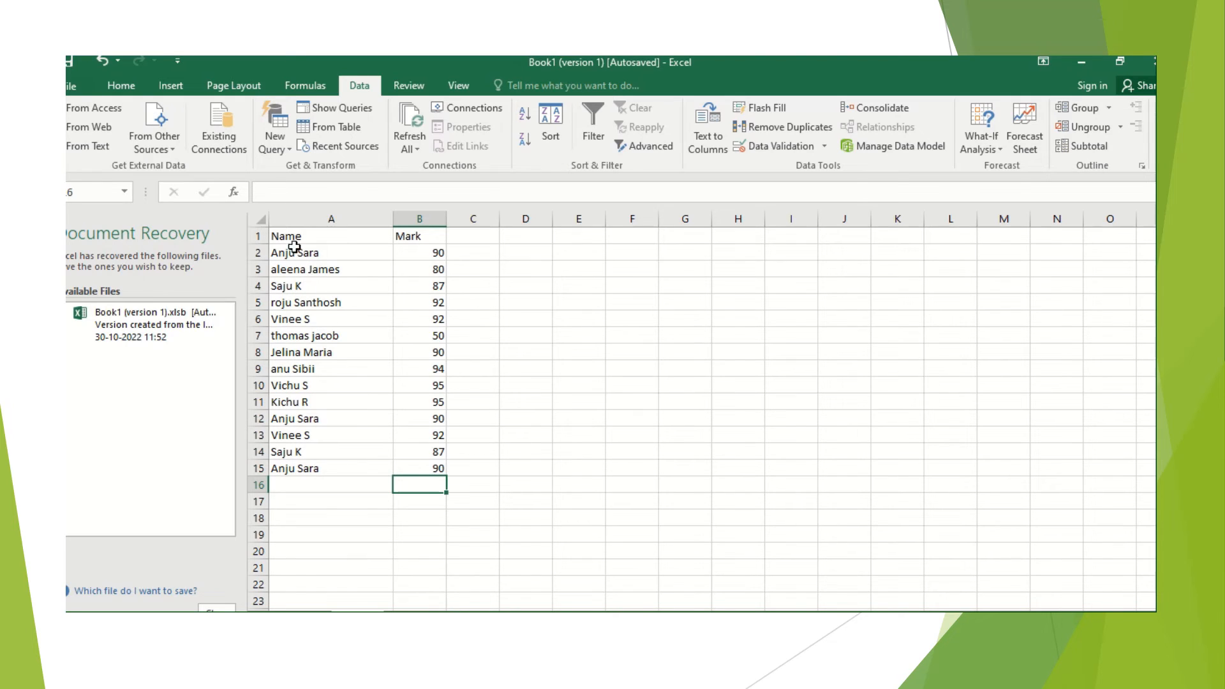
Check the Name column for repeated student entries, comparing cells A2, A12 and A15
{"action": "left_click", "coordinate": [294, 265]}
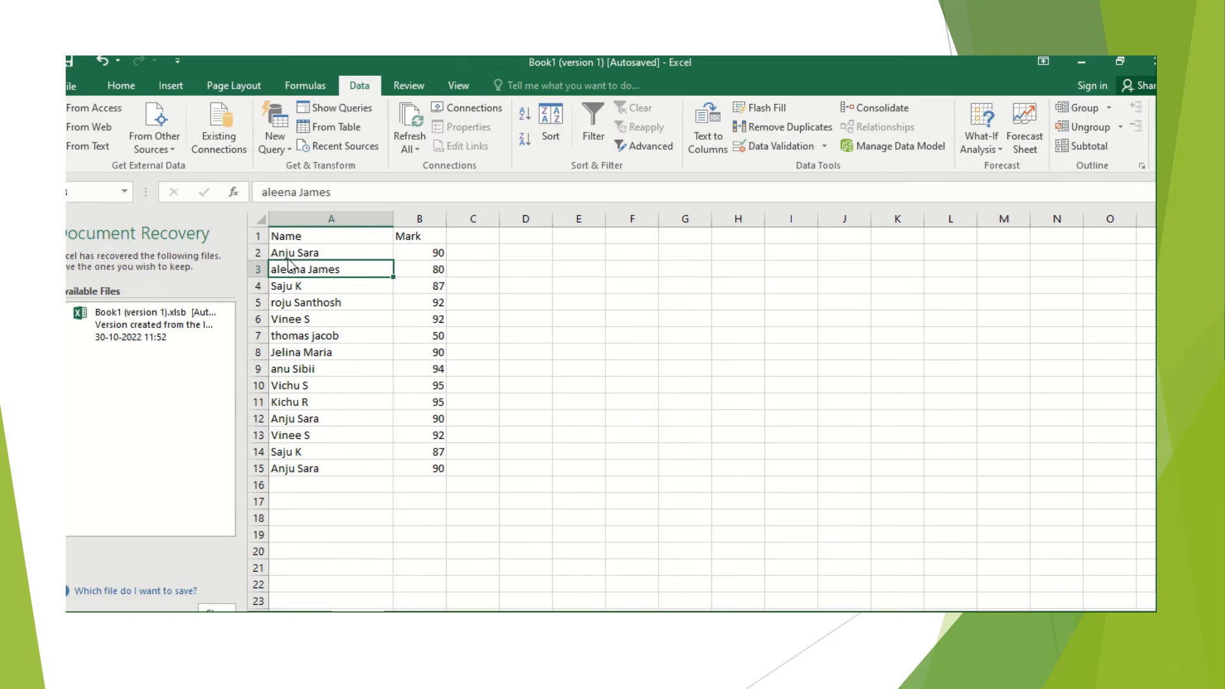
{"action": "left_click", "coordinate": [285, 253]}
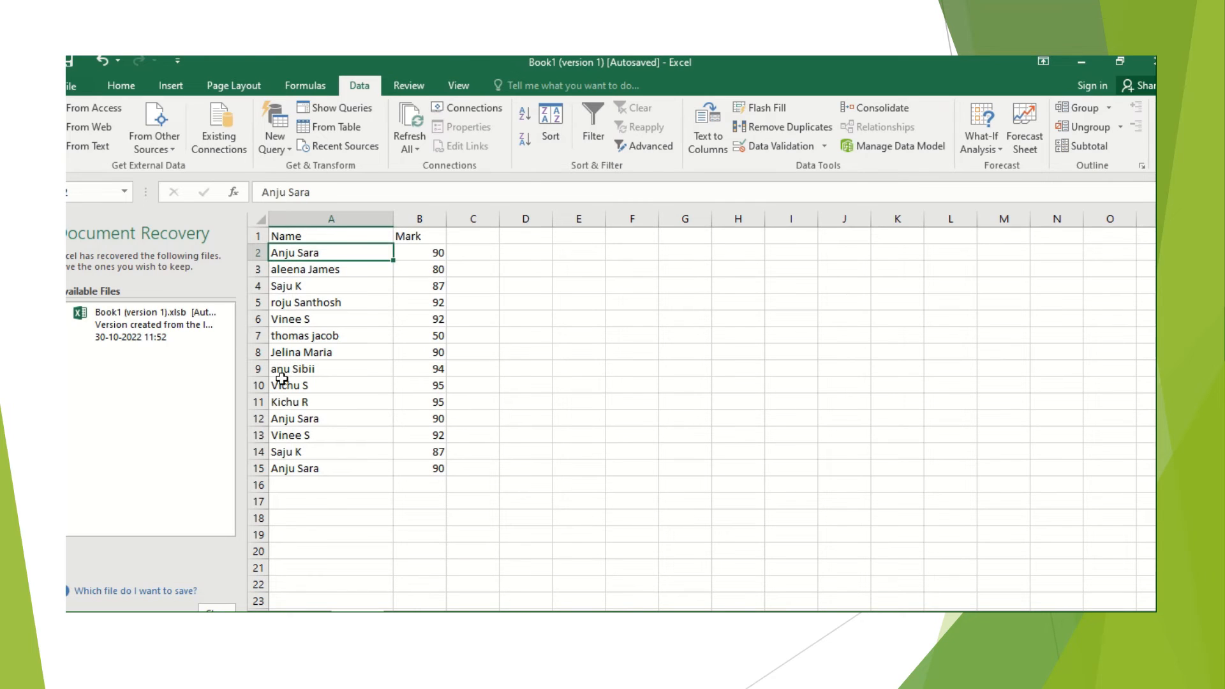
{"action": "left_click", "coordinate": [285, 420]}
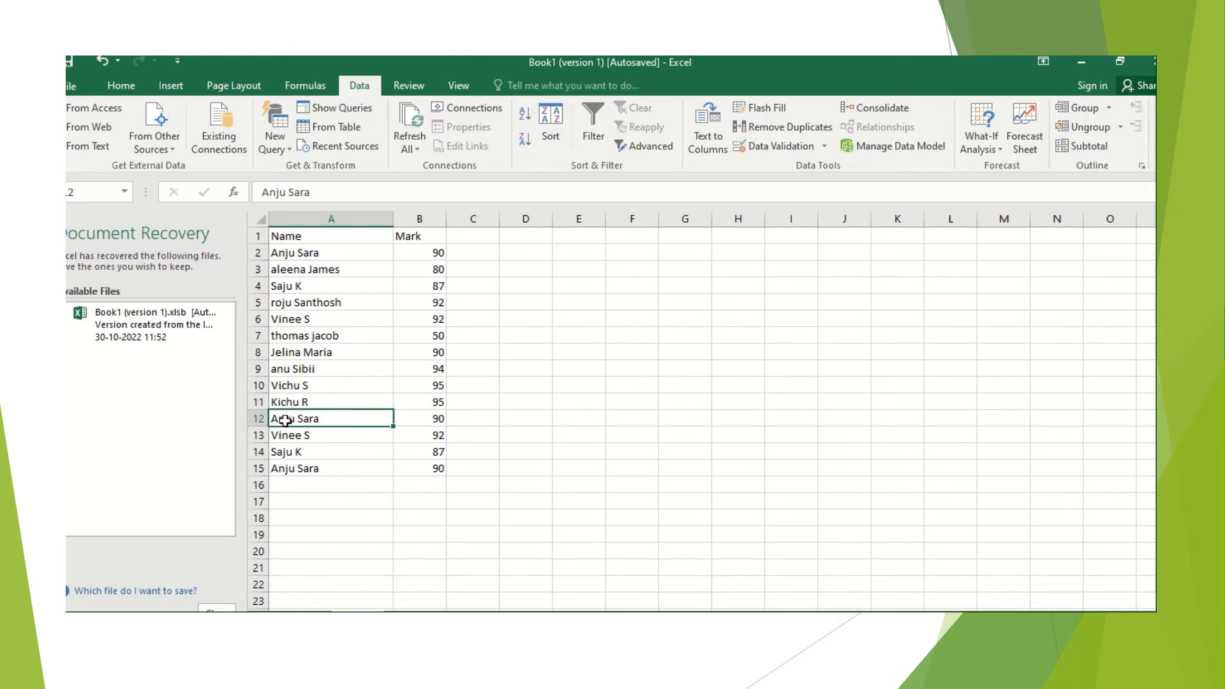
{"action": "left_click", "coordinate": [292, 469]}
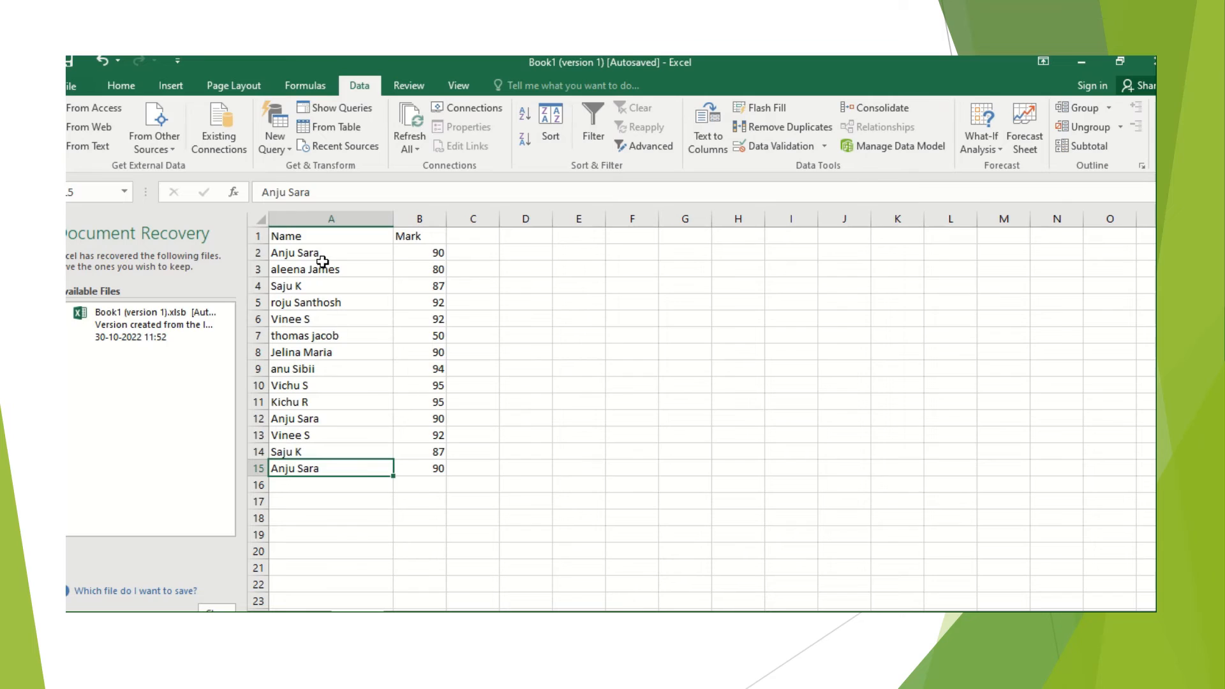
Remove duplicate rows from the mark list, comparing both the Name and Mark columns and treating the first row as headers
{"action": "left_click", "coordinate": [322, 263]}
{"action": "left_click", "coordinate": [322, 256]}
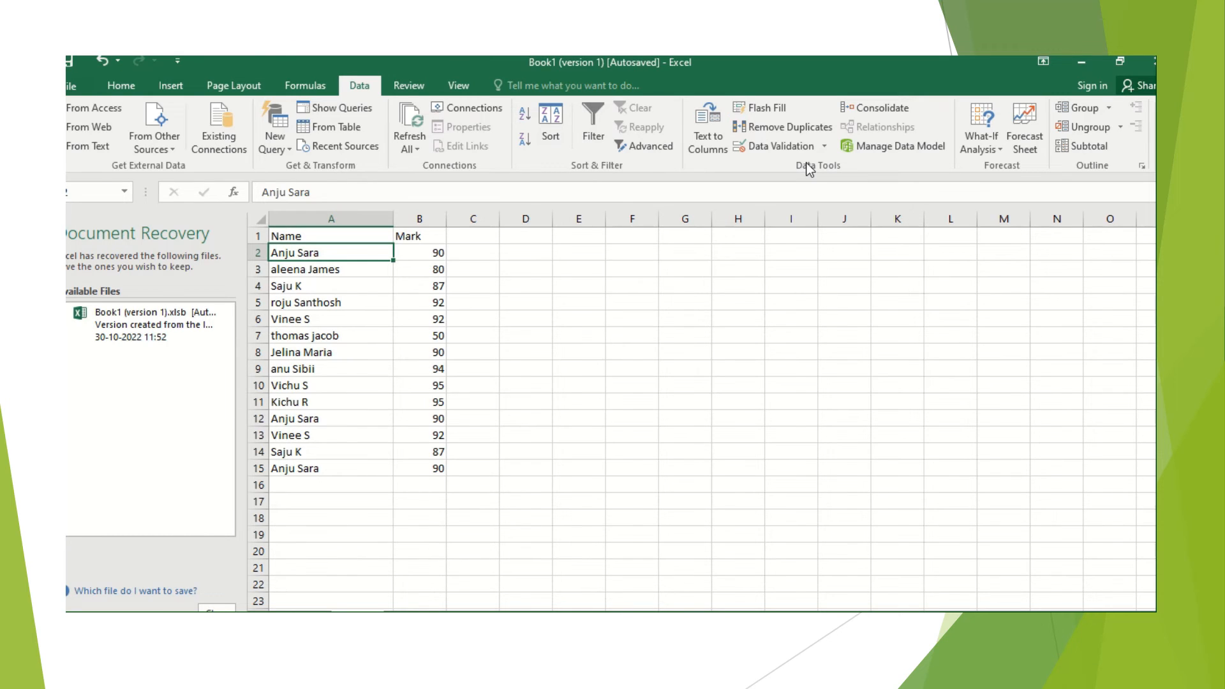
{"action": "left_click", "coordinate": [782, 129]}
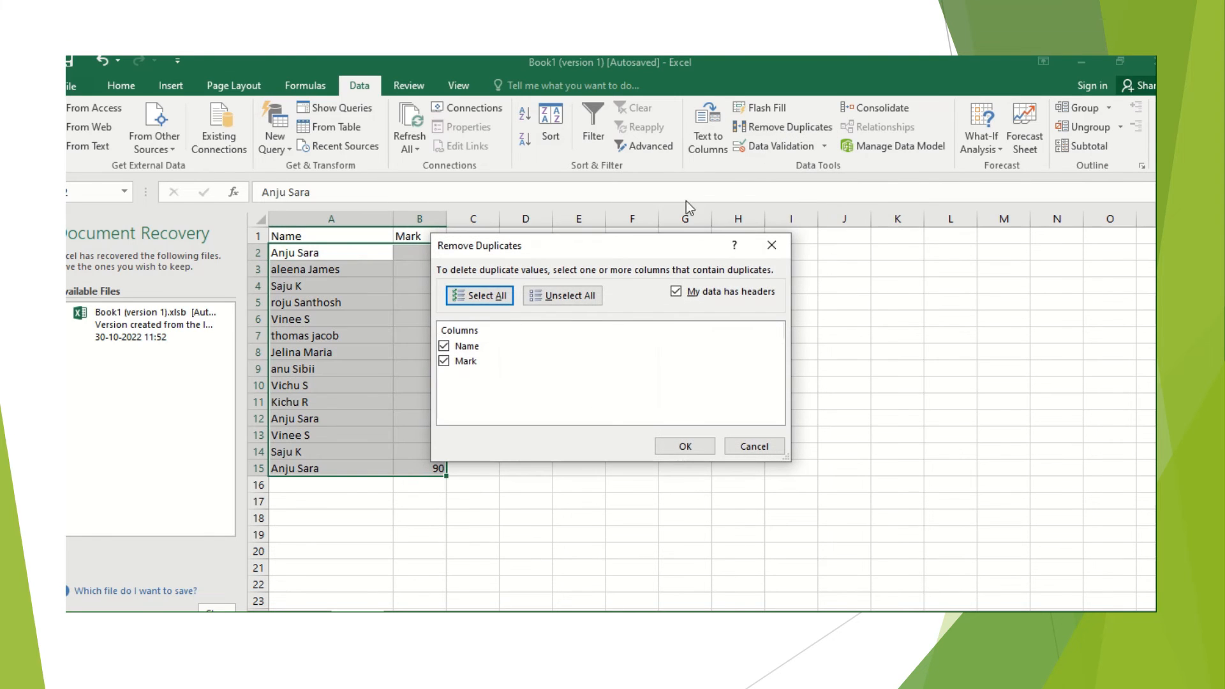
{"action": "left_click", "coordinate": [682, 450]}
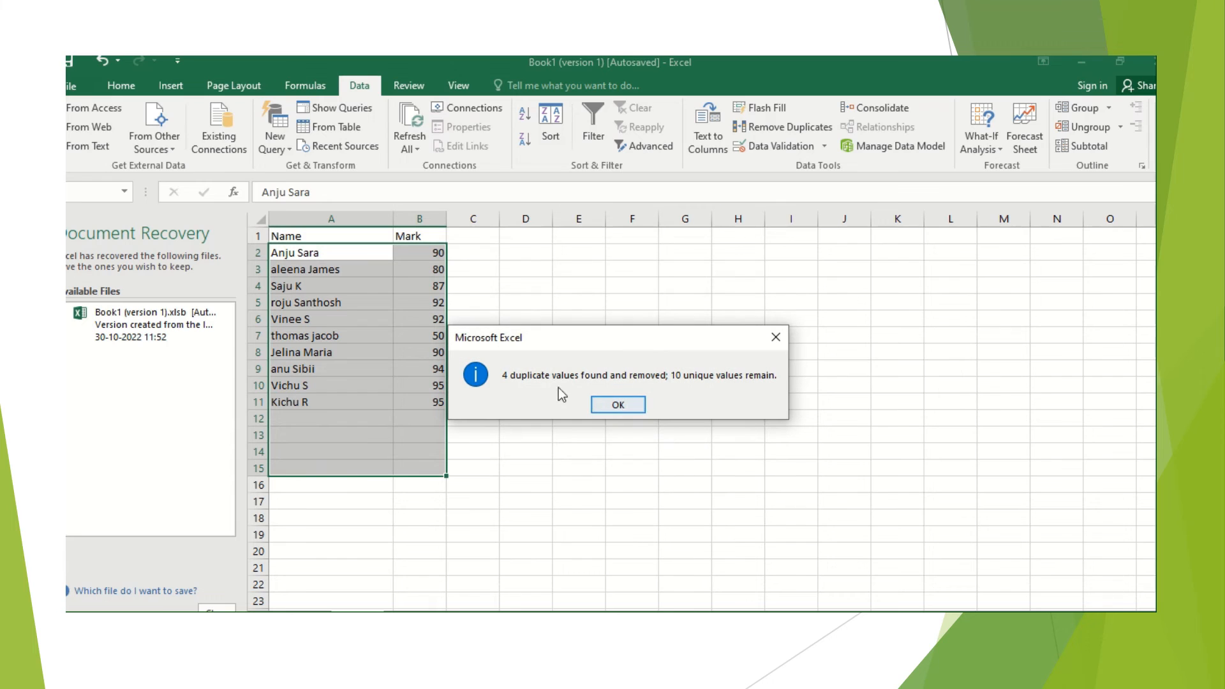
{"action": "left_click", "coordinate": [617, 405]}
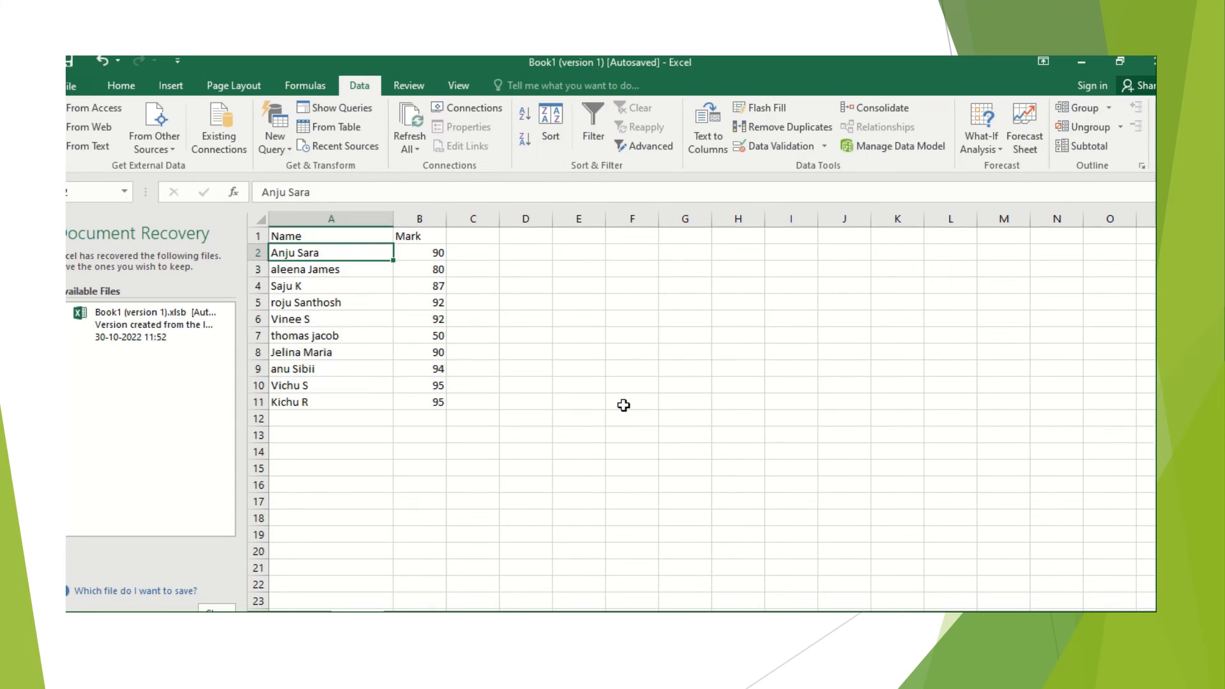